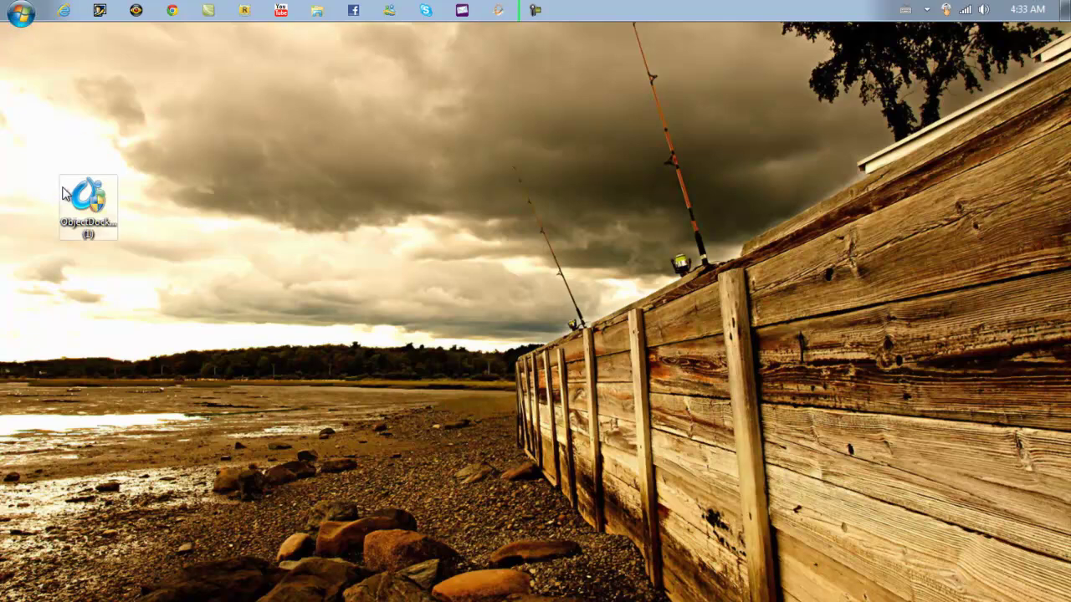
Search Google for 'objectdock' and open Stardock's ObjectDock download page.
click(65, 9)
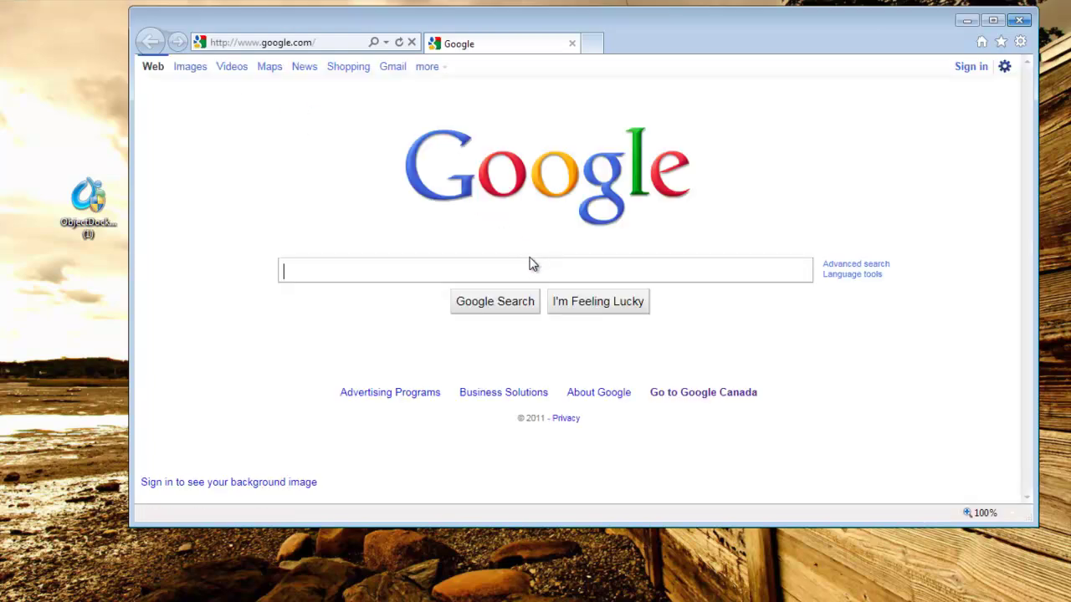
text(ob)
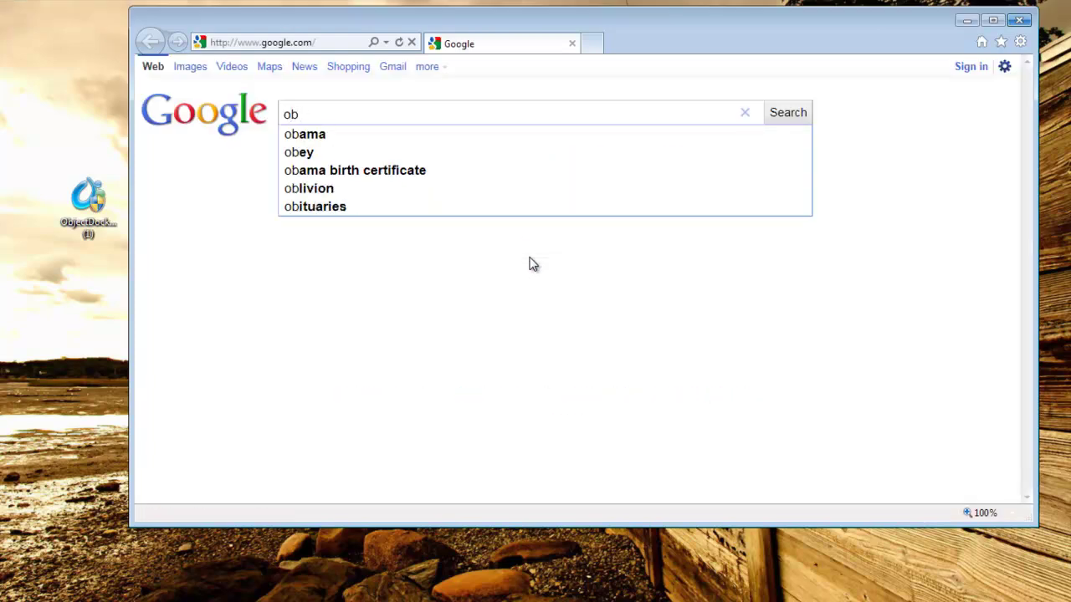
text(ject)
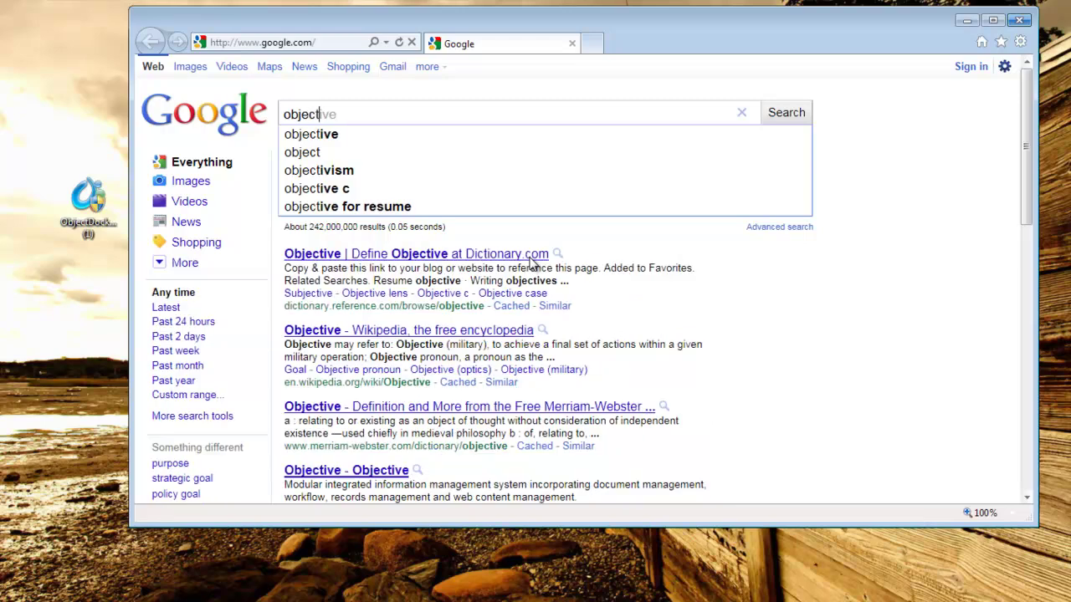
text(dock)
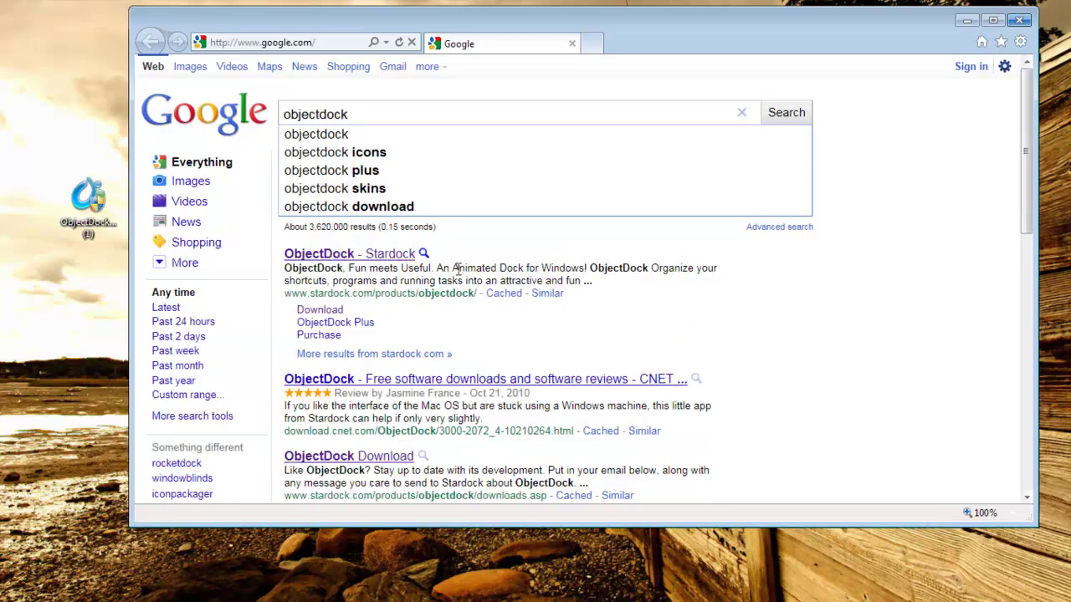
click(346, 252)
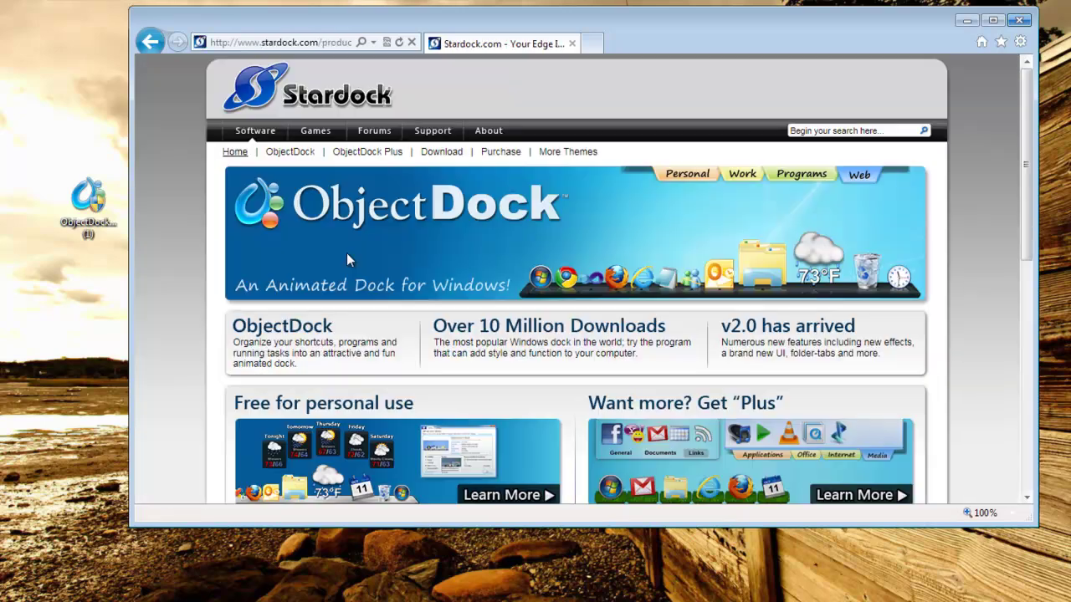
click(437, 152)
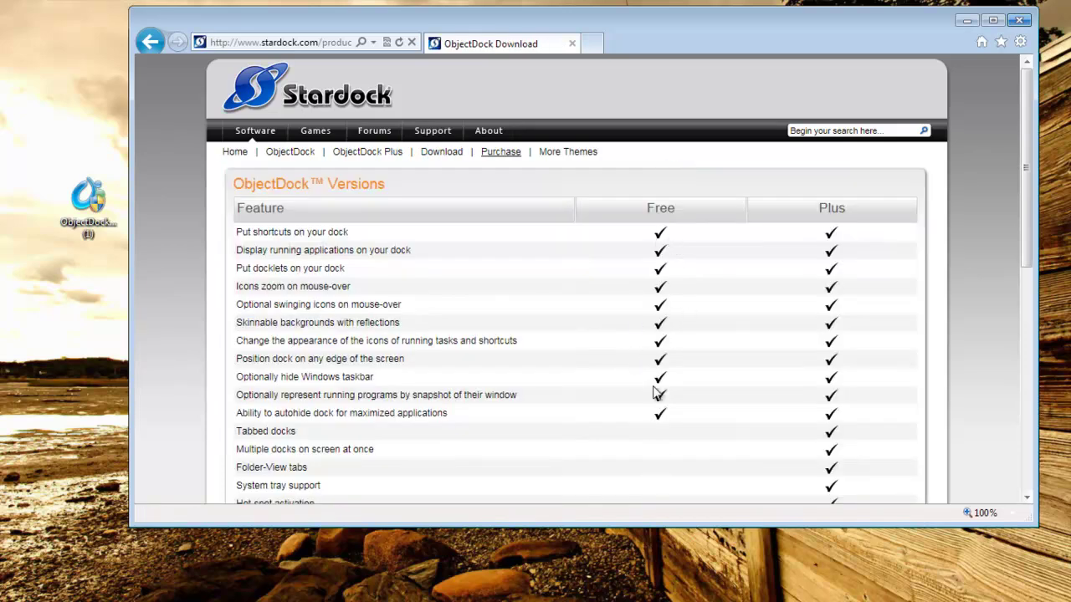
scroll(656, 349, down, 3)
Review which features are Plus-only in the Free versus Plus table, then close the browser.
drag(648, 297, 526, 296)
click(237, 295)
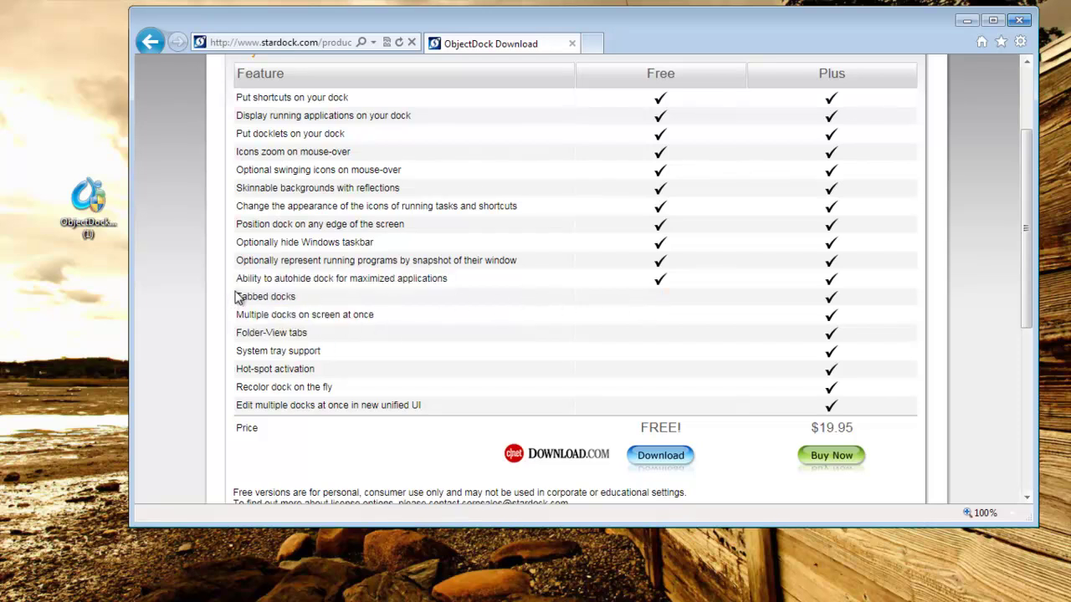
drag(237, 295, 450, 405)
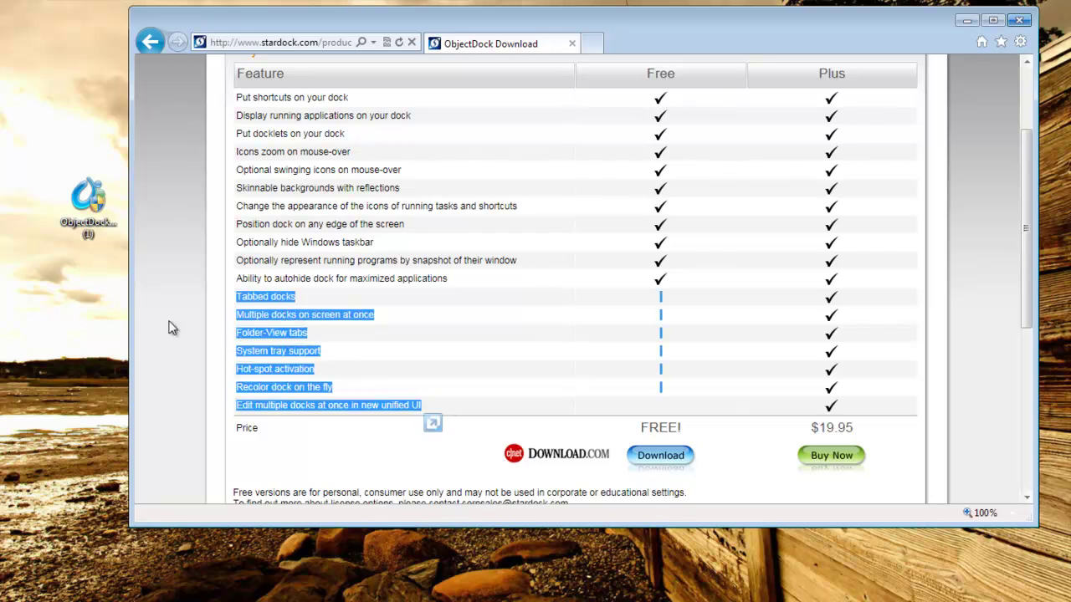
click(240, 297)
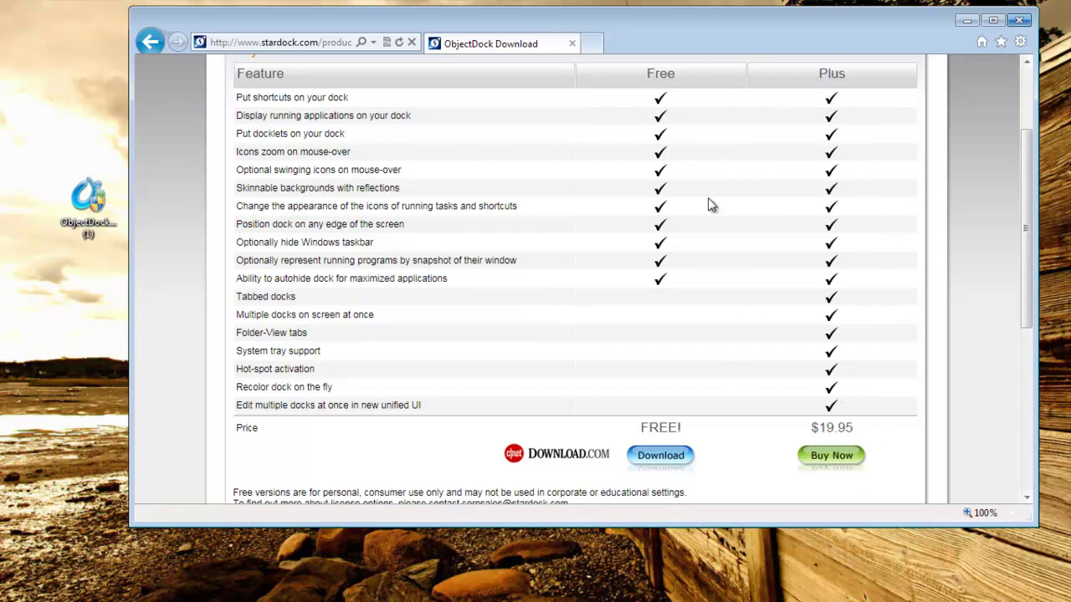
drag(867, 74, 856, 377)
click(777, 243)
drag(911, 37, 829, 126)
click(939, 107)
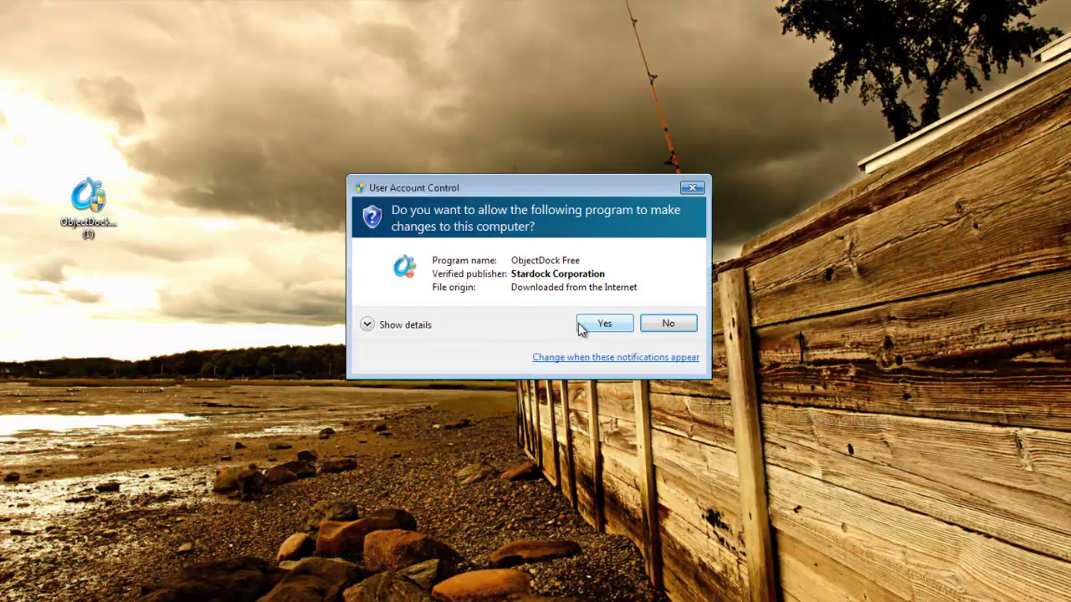
Allow the installer, accept the license terms and install ObjectDock Free into the default Stardock folder.
click(586, 323)
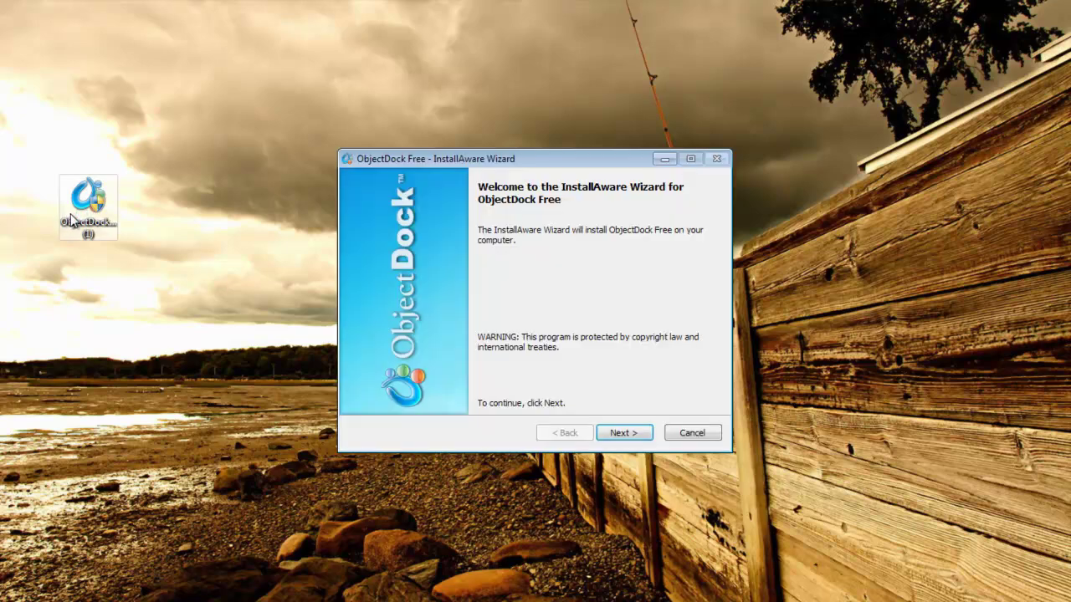
click(622, 432)
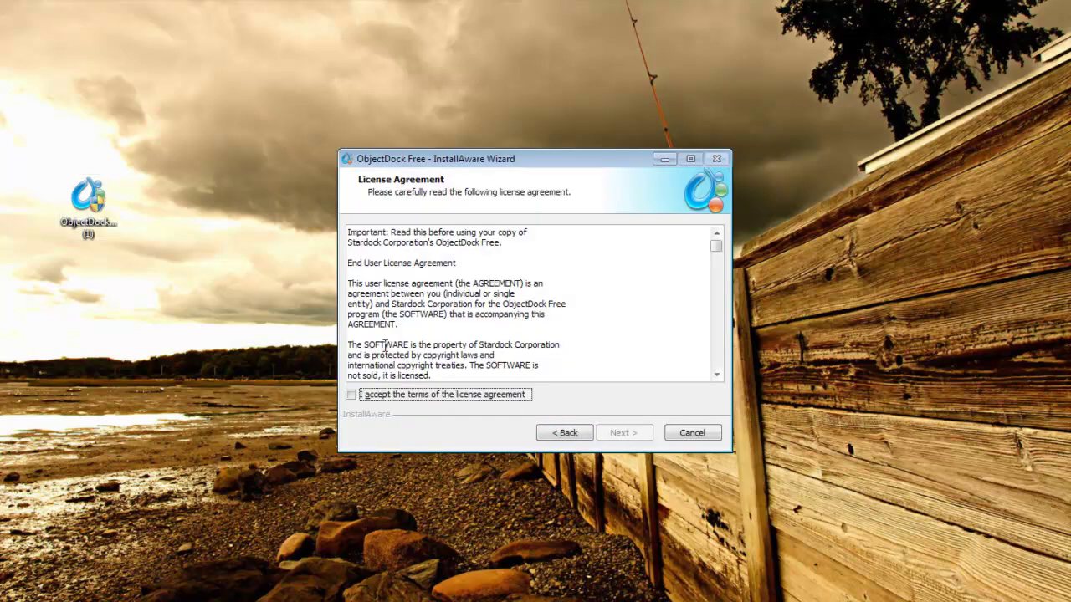
click(407, 395)
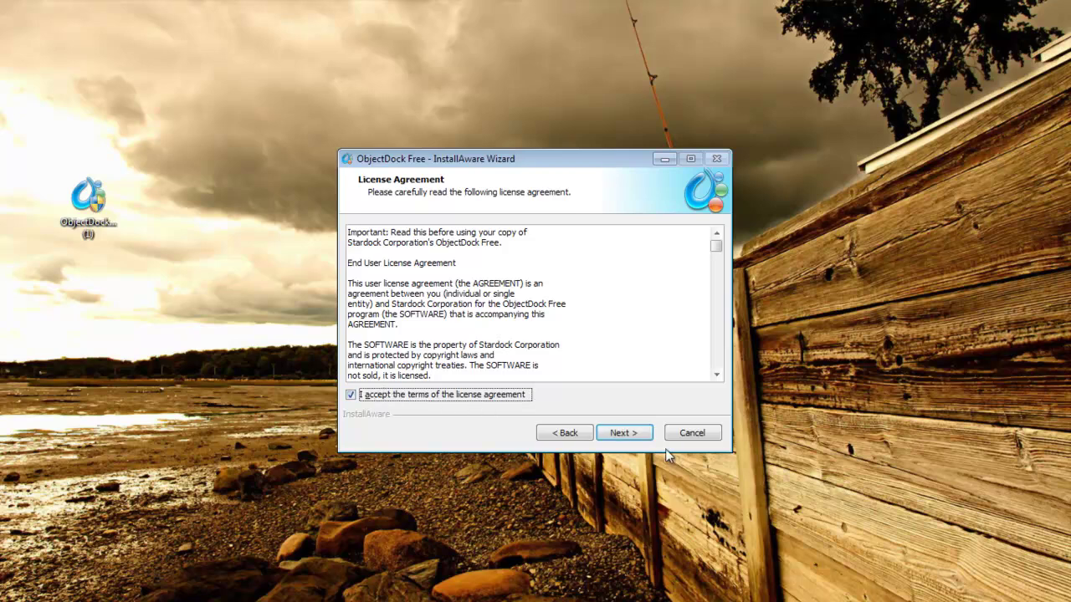
click(621, 433)
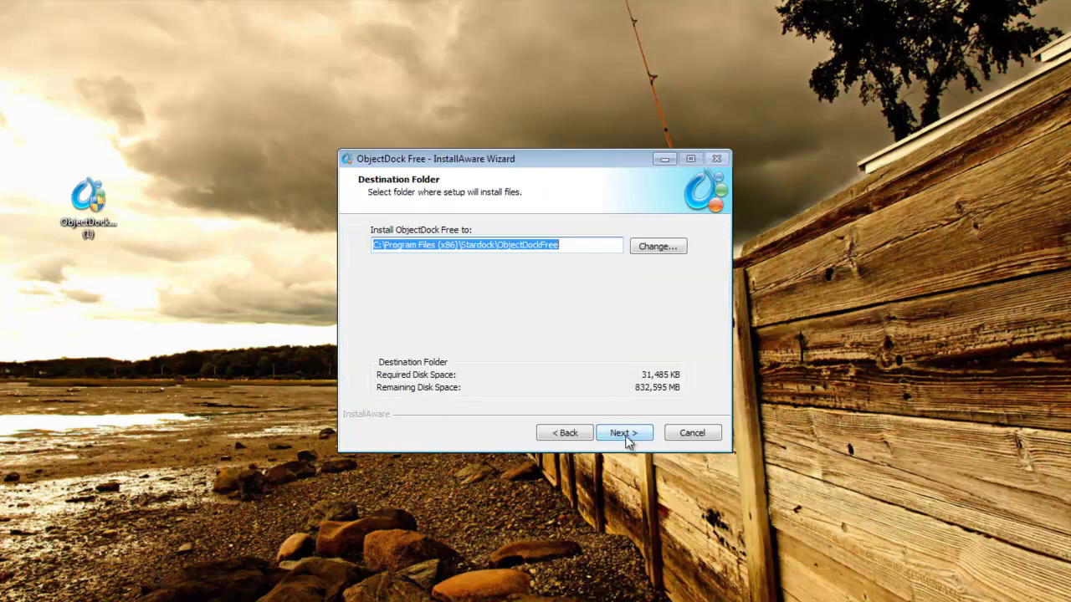
click(624, 434)
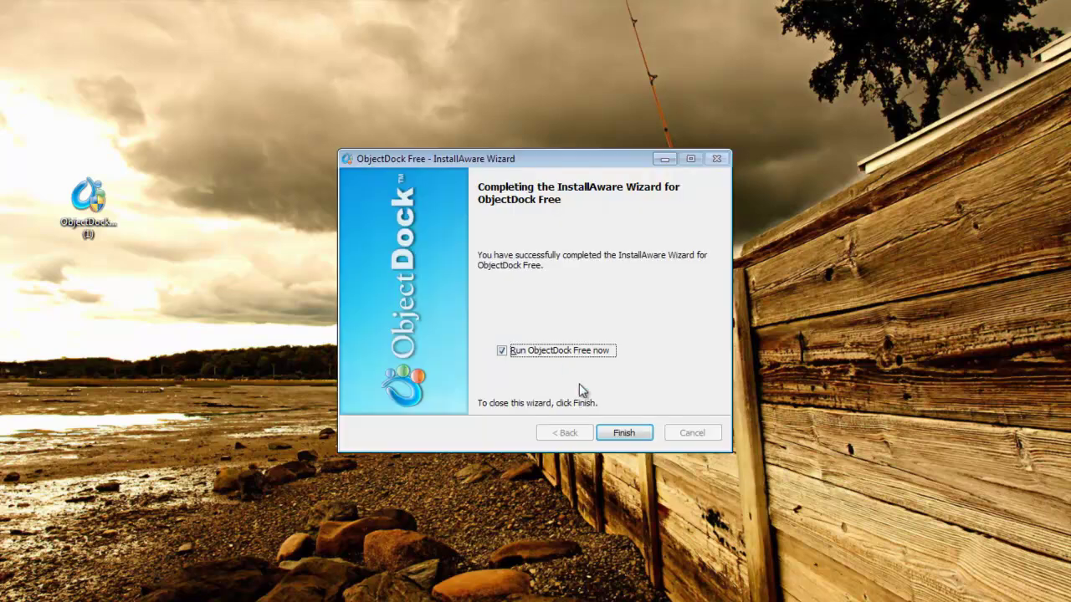
Finish setup to launch ObjectDock Free and select the installer icon on the desktop.
click(624, 433)
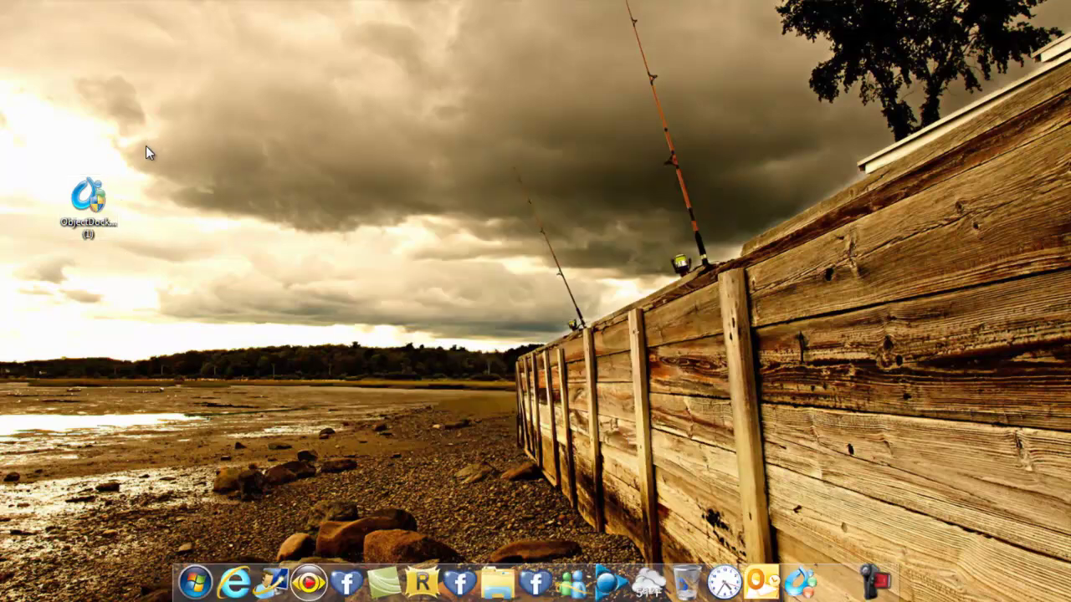
drag(151, 146, 84, 279)
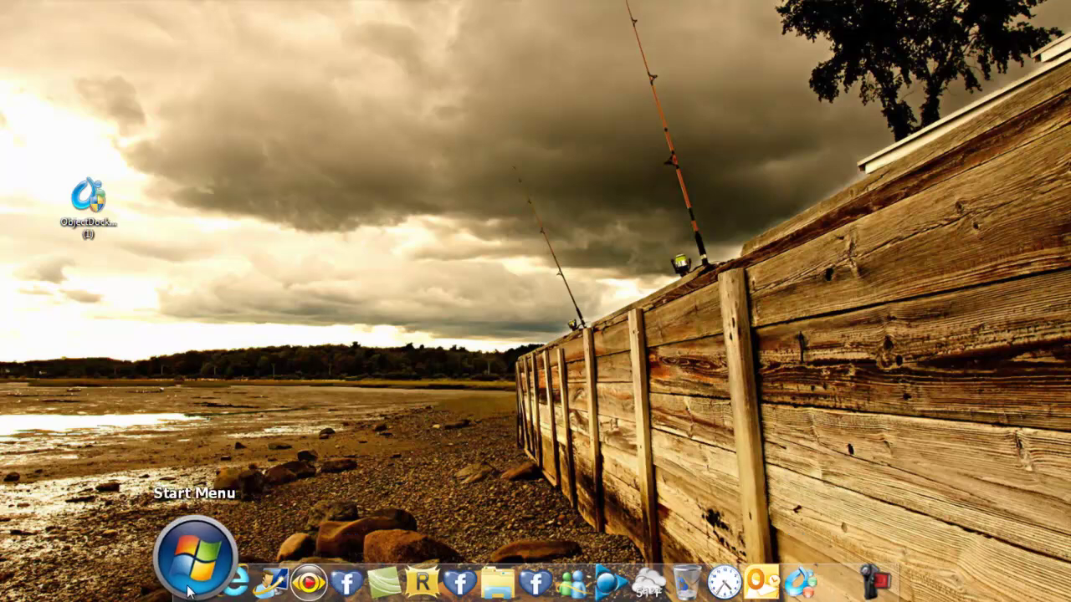
click(195, 561)
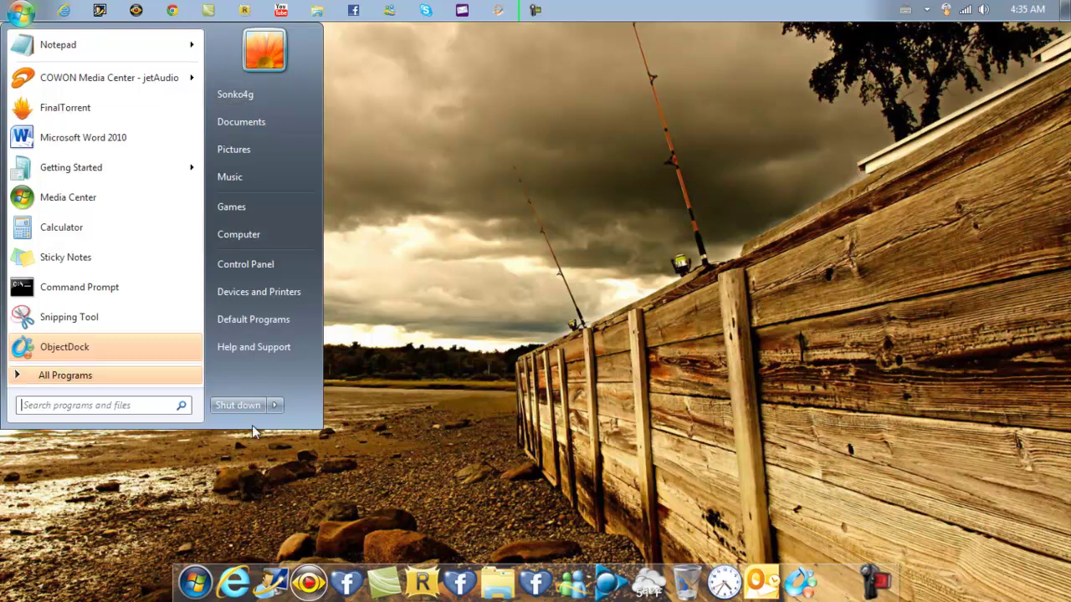
click(161, 472)
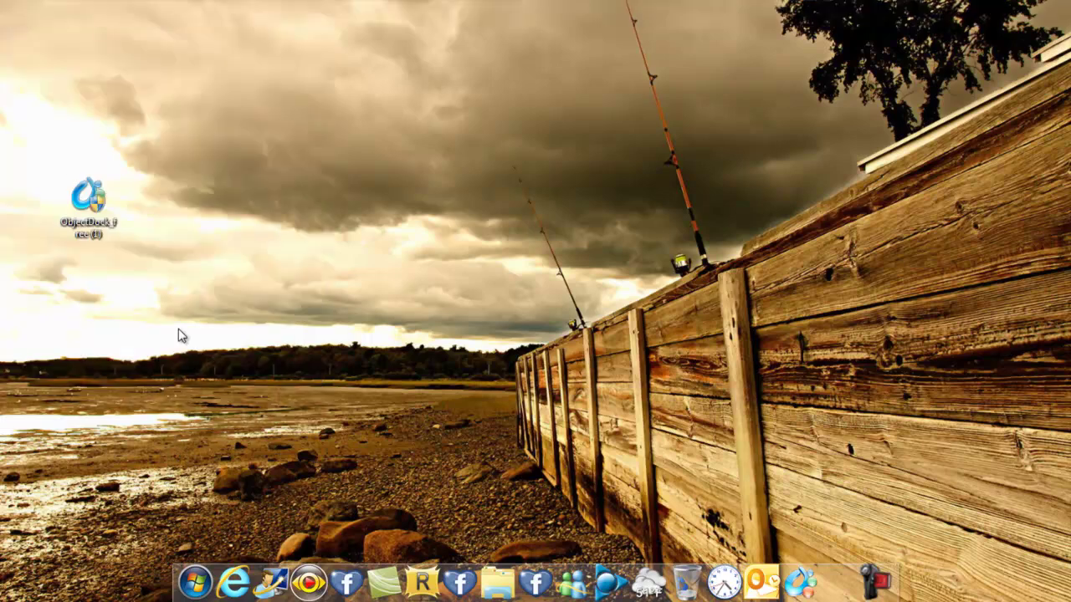
Move the ObjectDock installer from the desktop into the personal user folder, then close the folder.
click(195, 556)
click(253, 92)
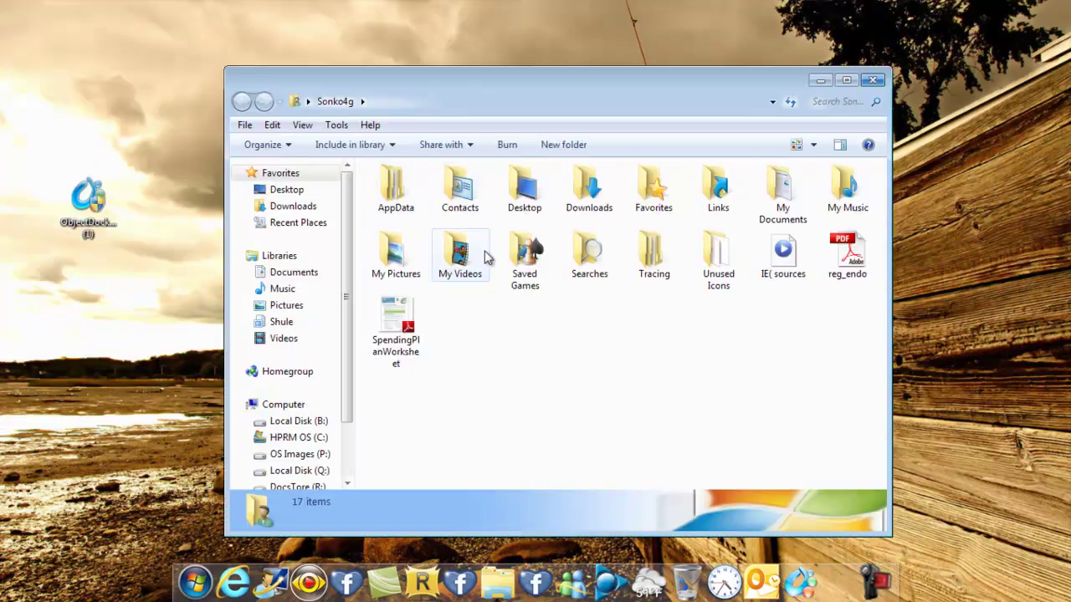
click(707, 251)
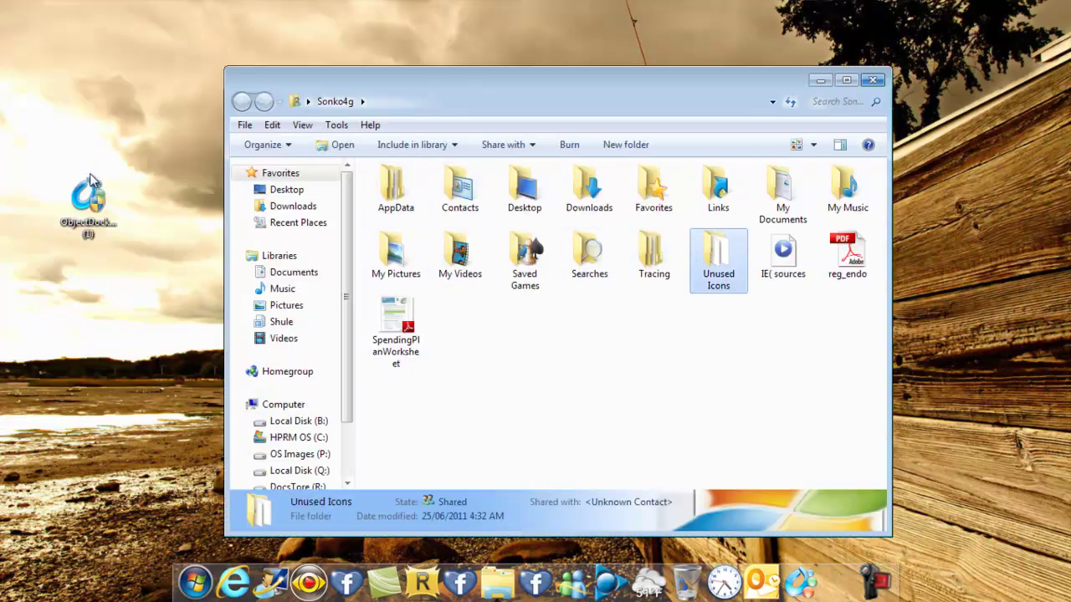
drag(92, 186, 308, 324)
drag(507, 412, 588, 402)
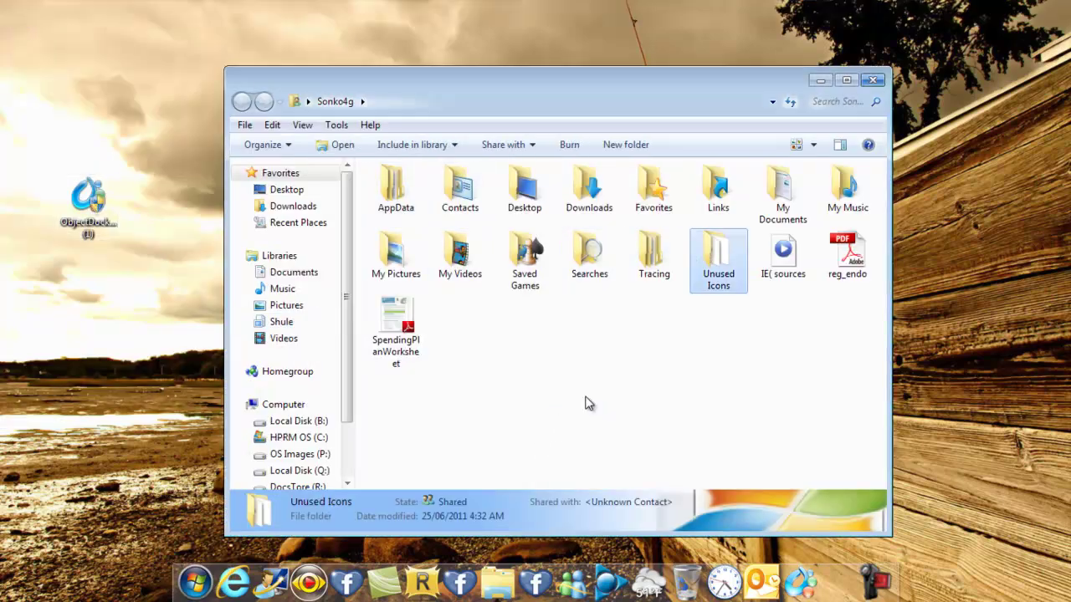
click(871, 81)
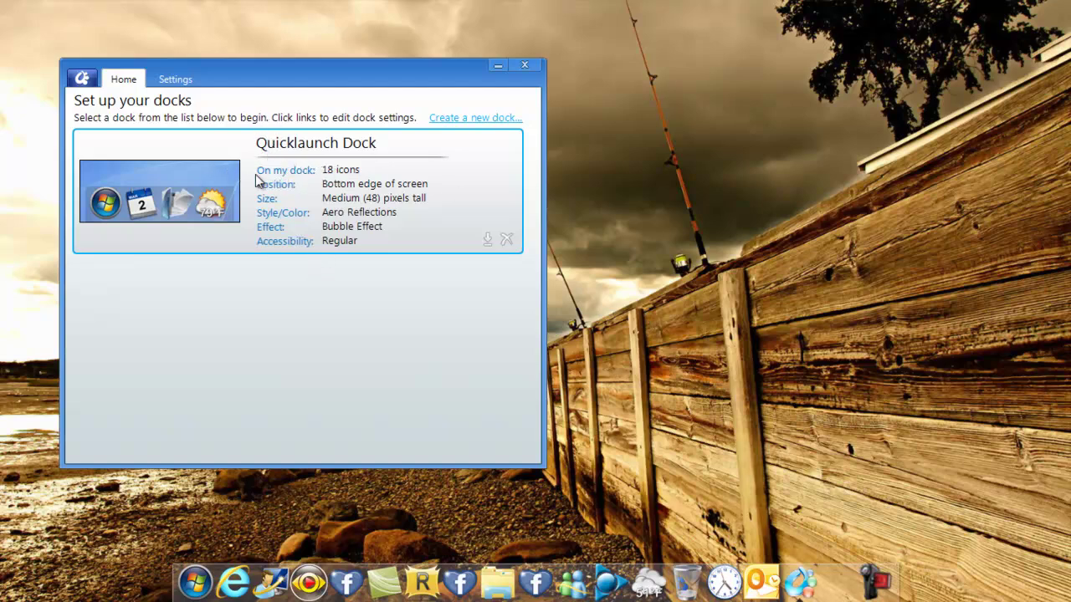
Turn off Hide the Windows Taskbar on the Settings tab, leaving Load at Startup enabled.
mouse_move(726, 6)
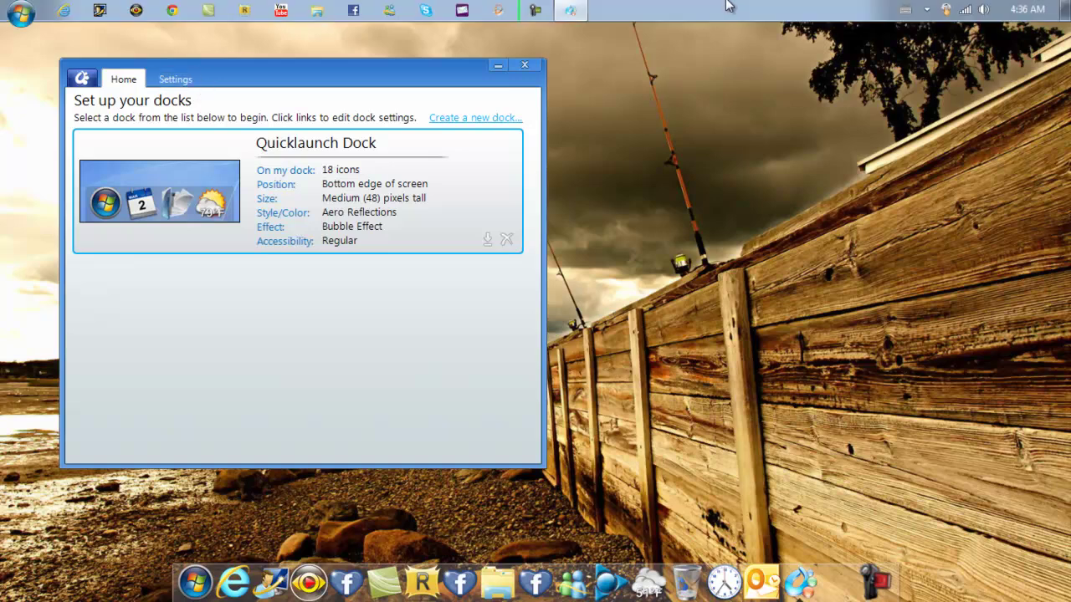
click(180, 80)
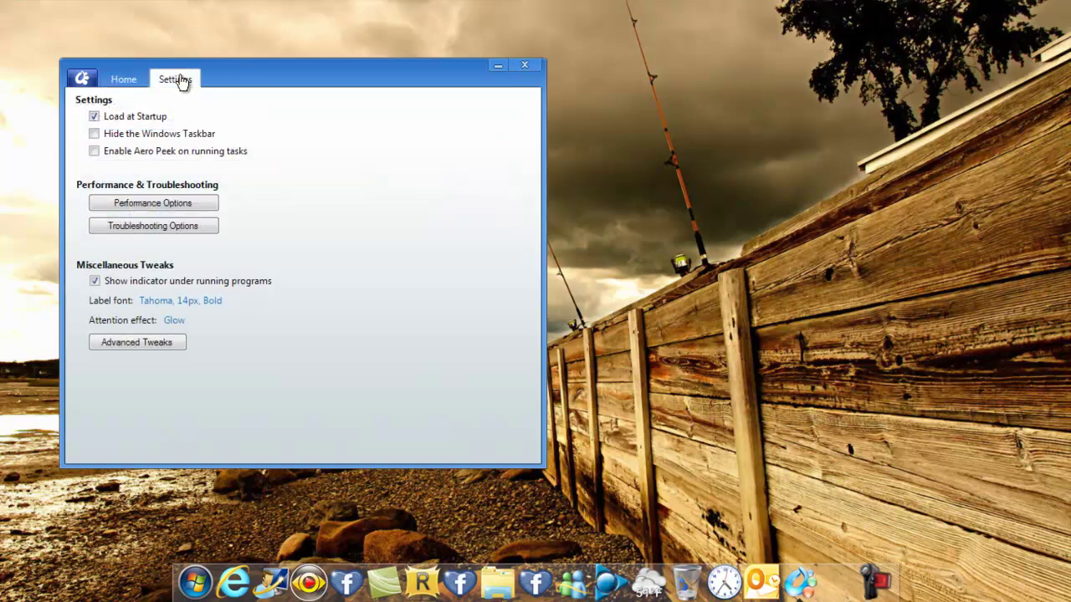
click(93, 134)
click(120, 81)
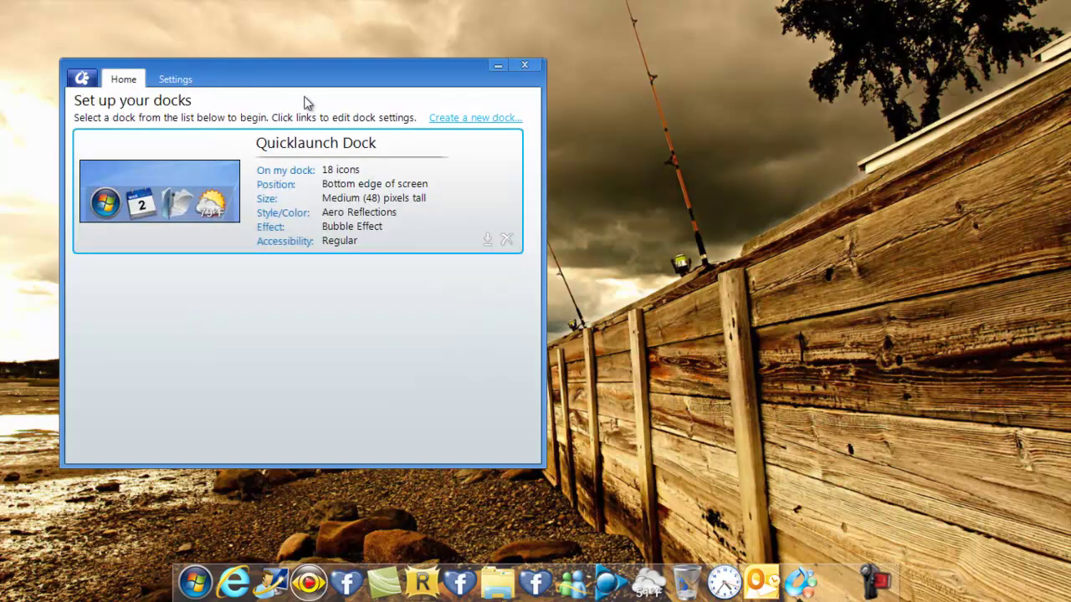
click(177, 83)
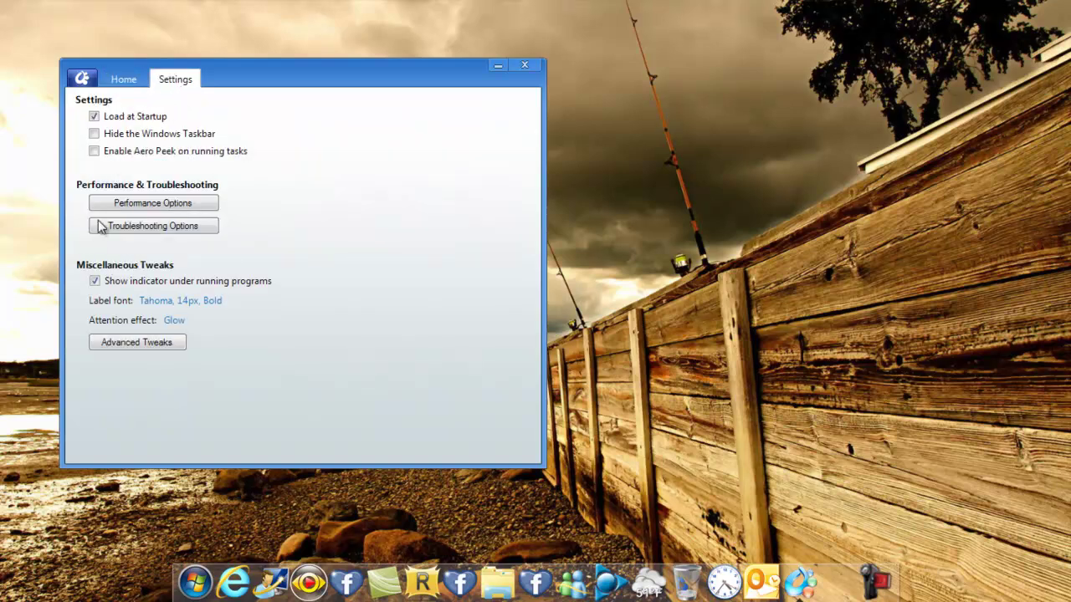
click(125, 345)
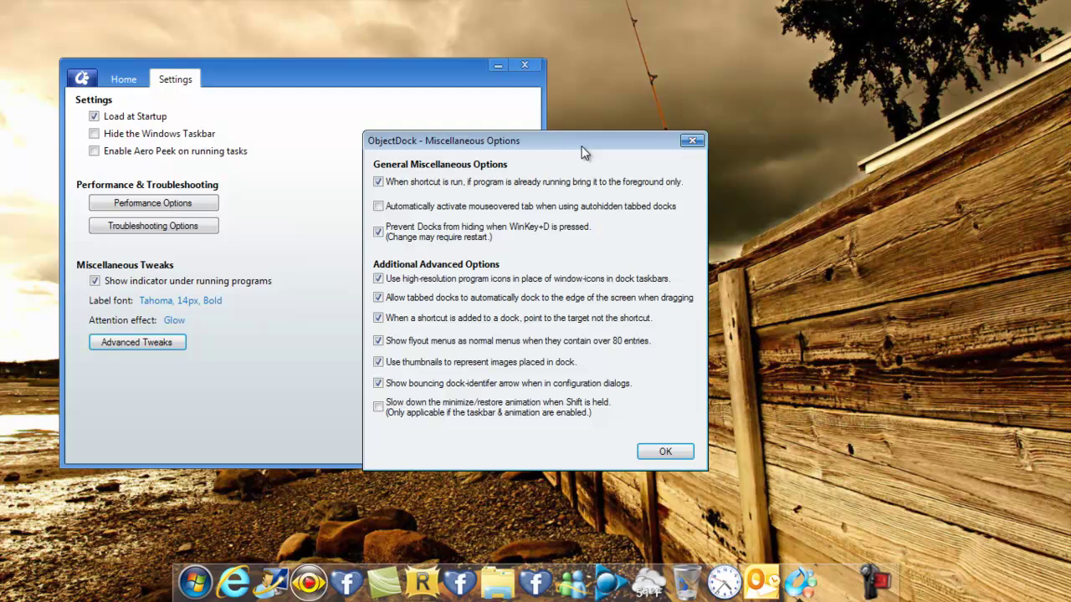
drag(583, 151, 564, 106)
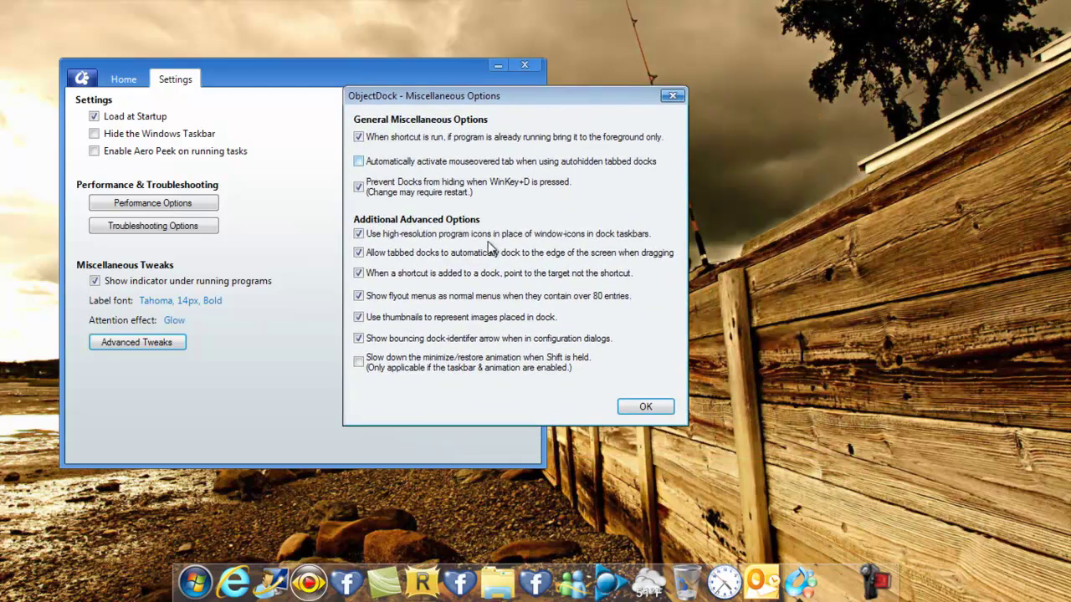
click(641, 408)
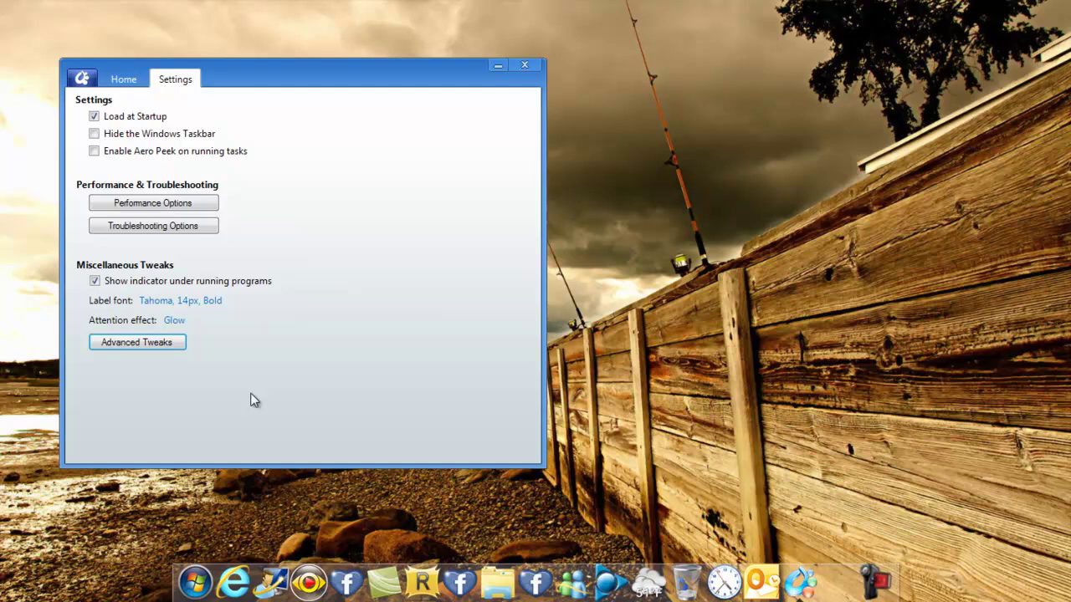
Cycle the dock through the Top, Left and Right edges, then return it to Bottom, centred.
click(133, 78)
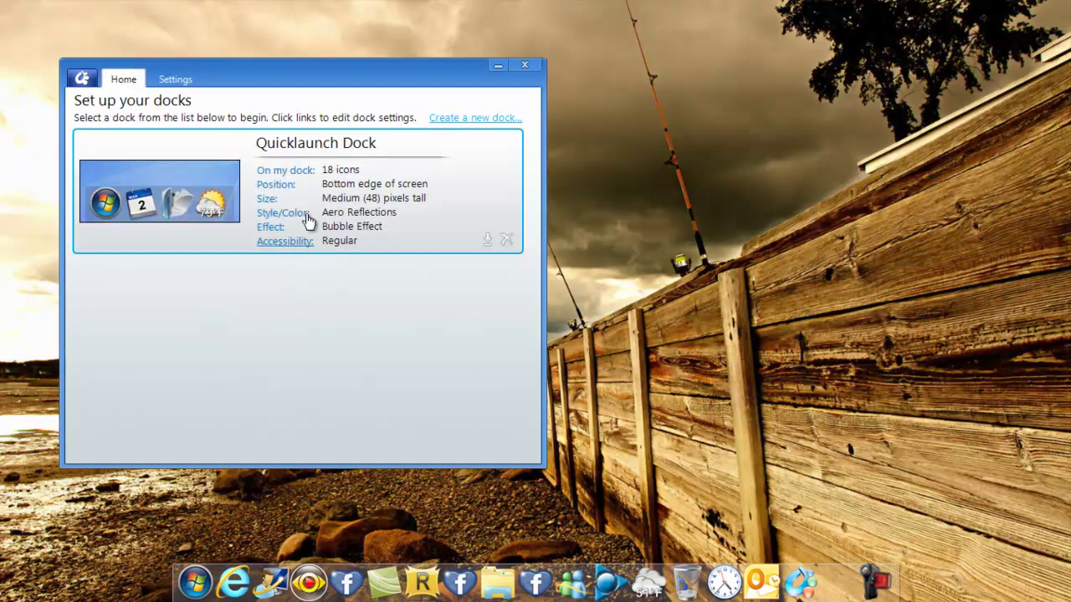
click(275, 187)
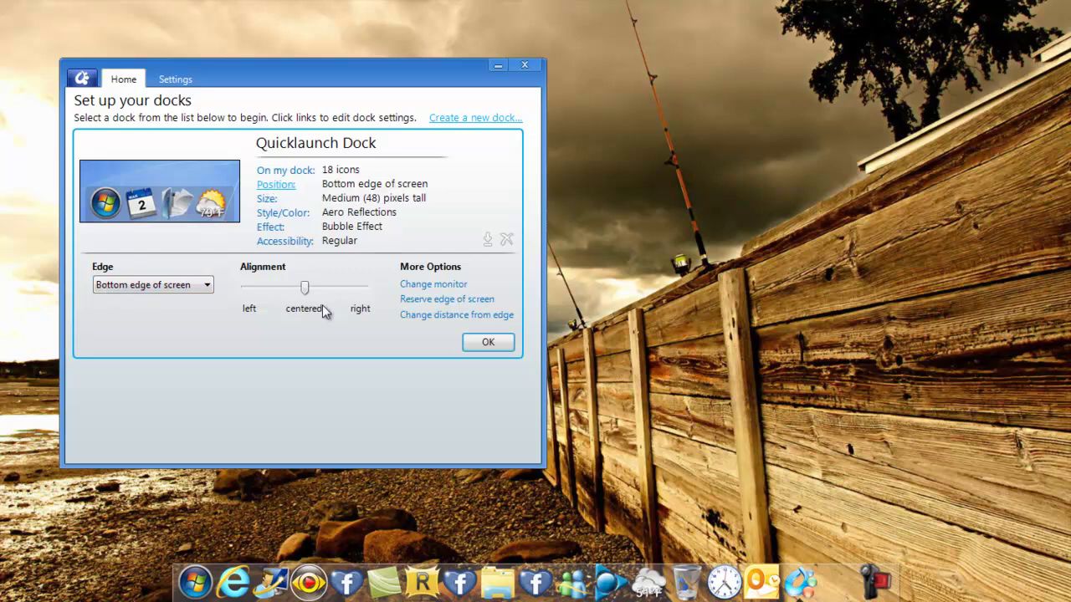
click(203, 286)
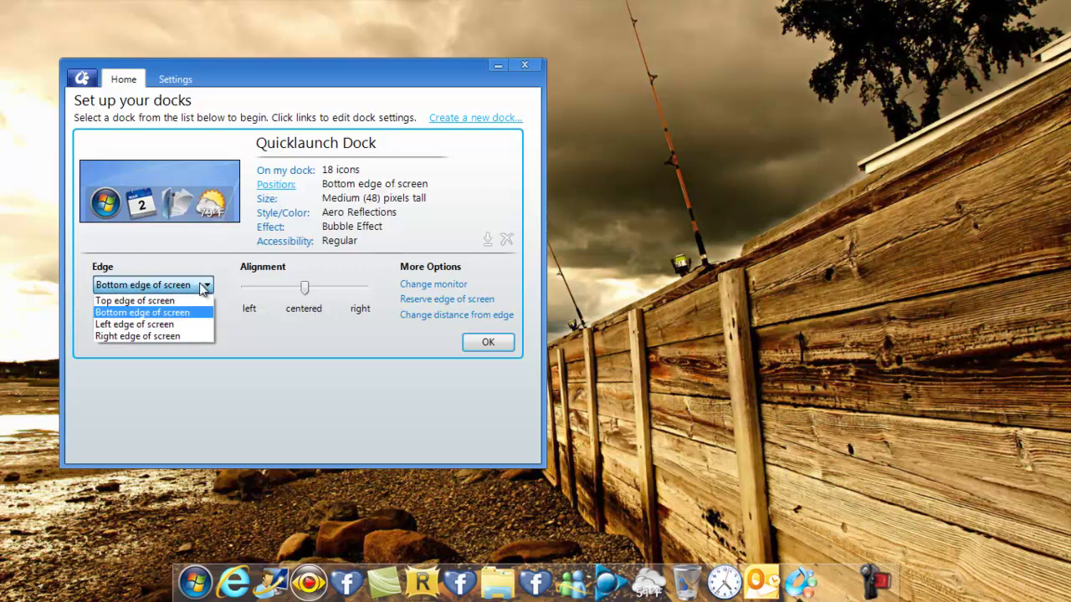
click(121, 303)
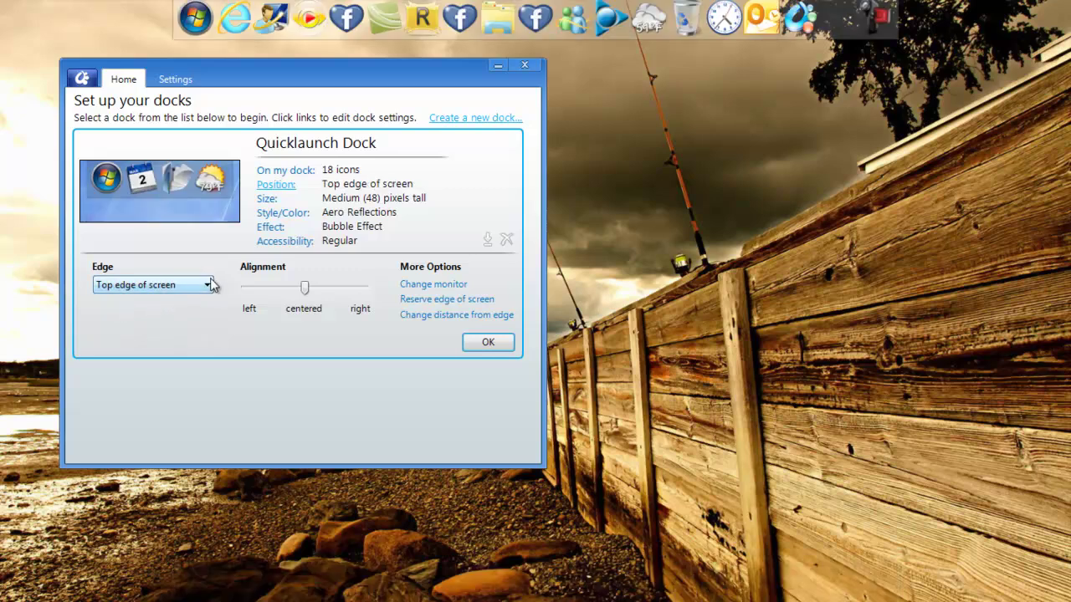
click(203, 287)
click(166, 322)
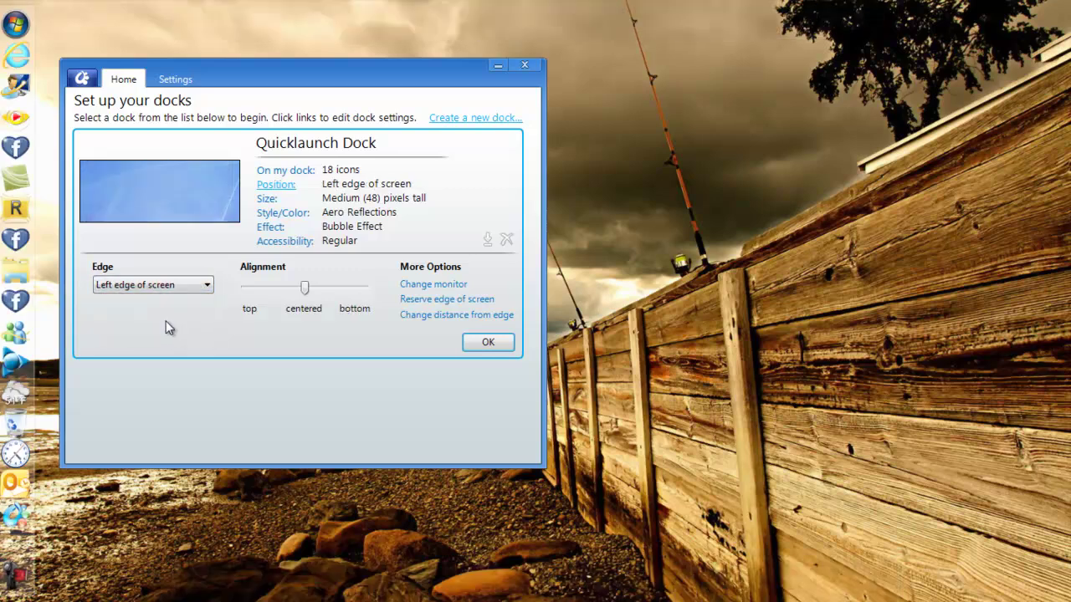
click(205, 286)
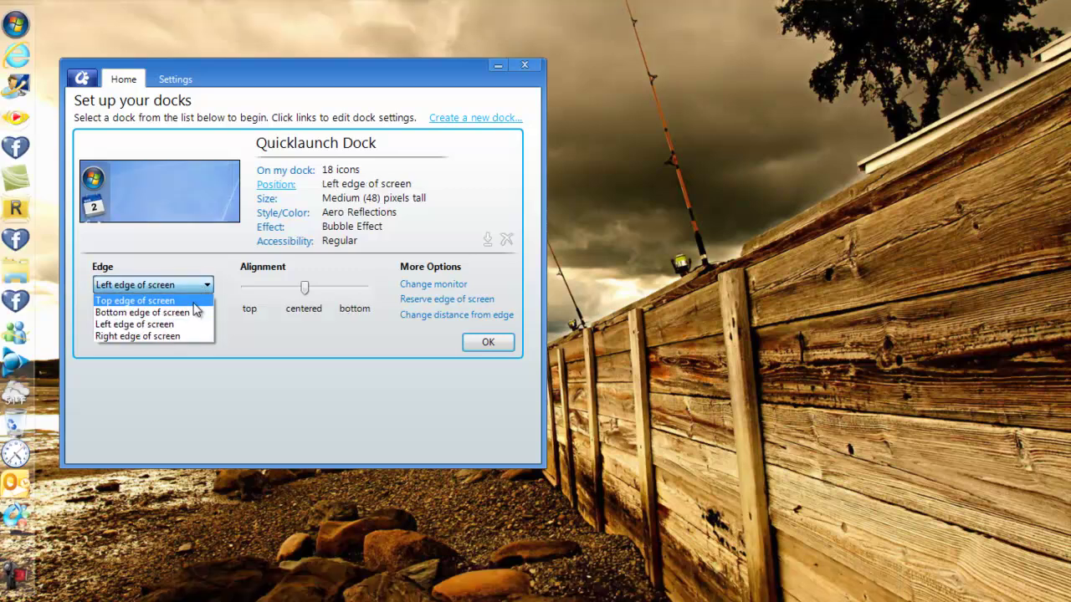
click(163, 331)
click(188, 288)
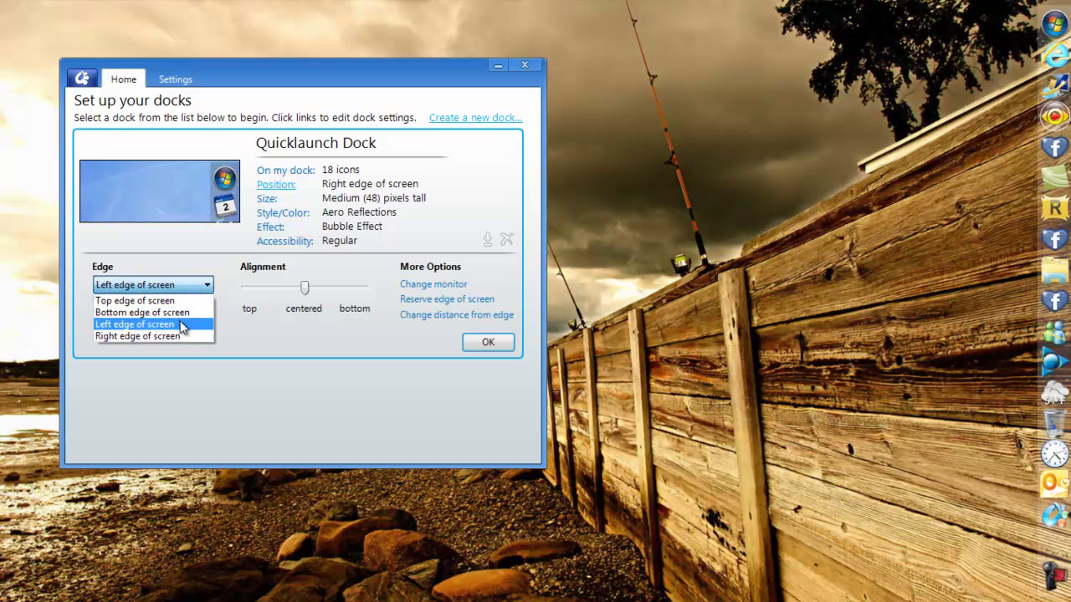
click(182, 314)
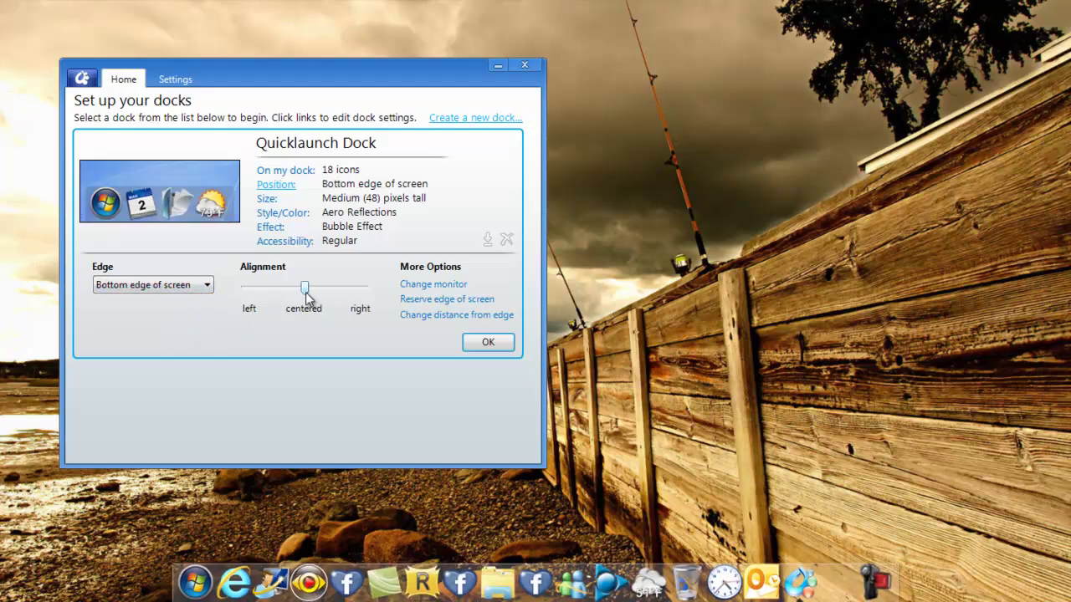
drag(306, 290, 310, 311)
click(444, 323)
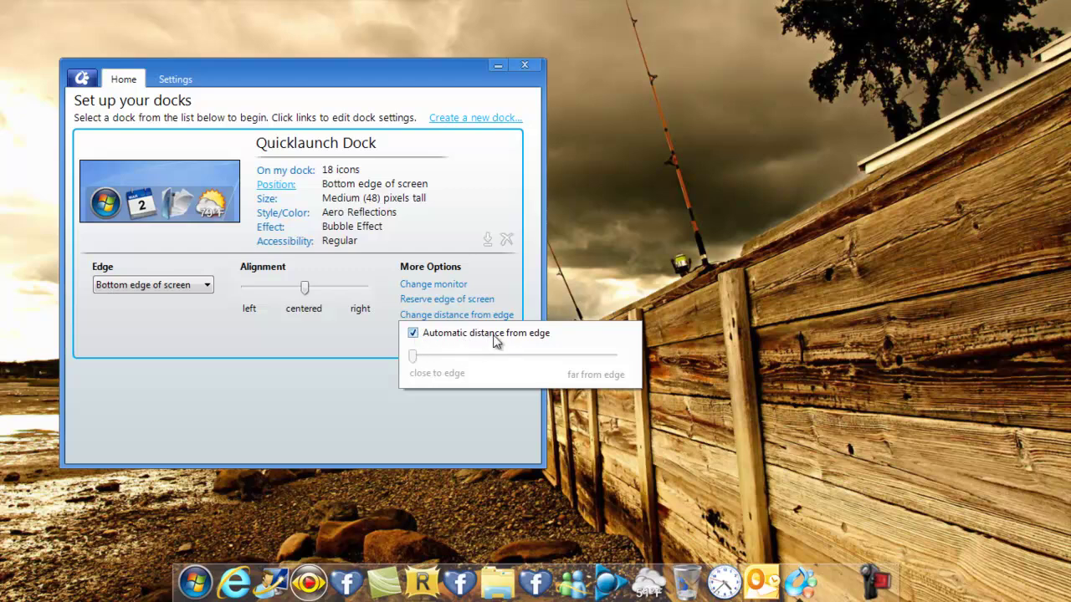
click(413, 333)
drag(417, 356, 626, 376)
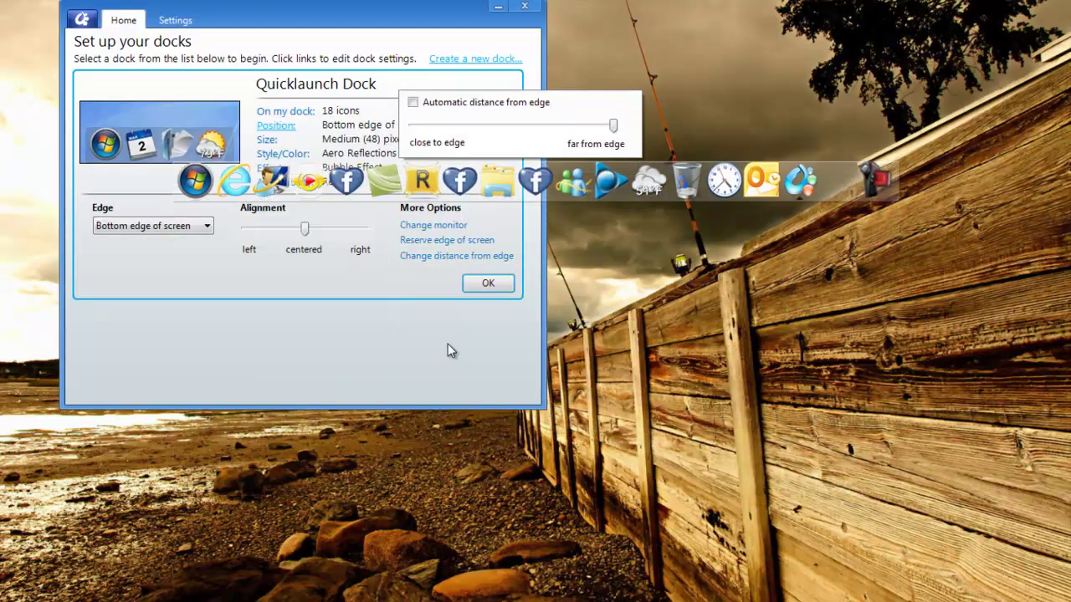
click(413, 104)
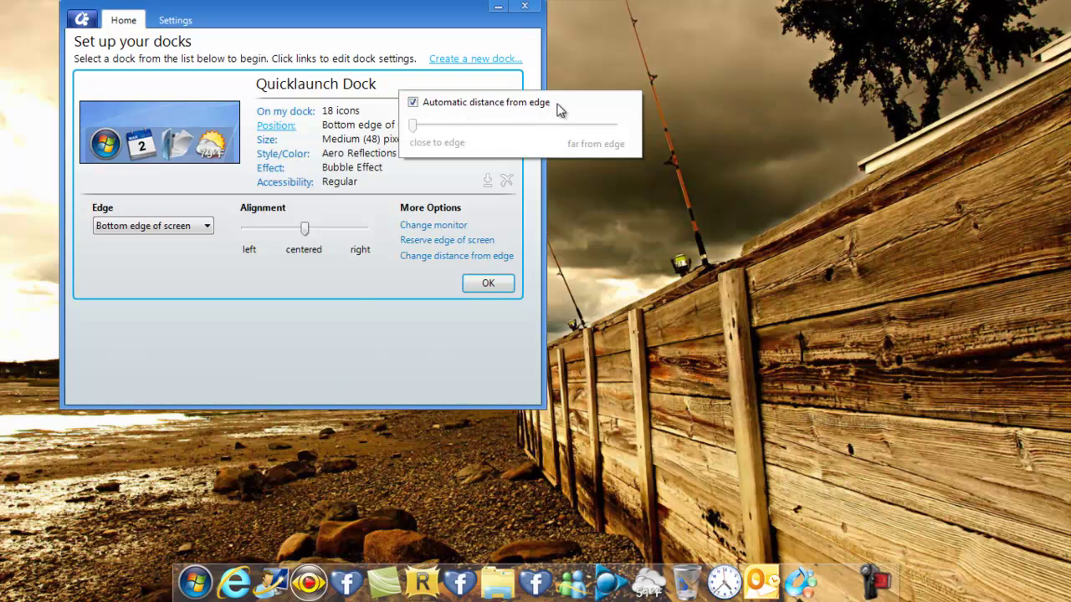
click(411, 314)
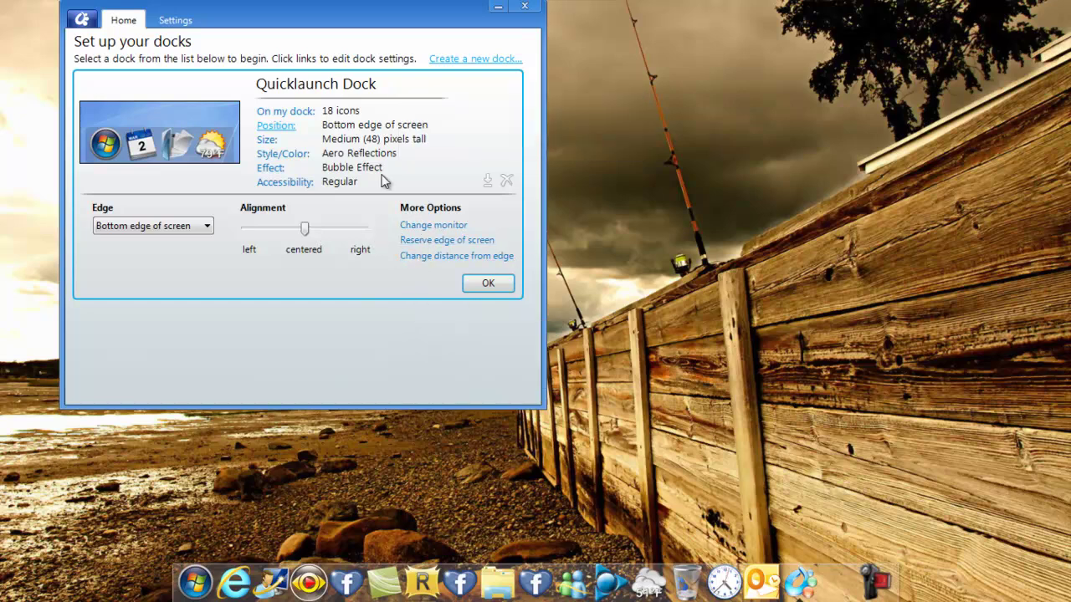
Keep the icon size at 48 px and set the zoomed icon size to 100 px.
click(267, 140)
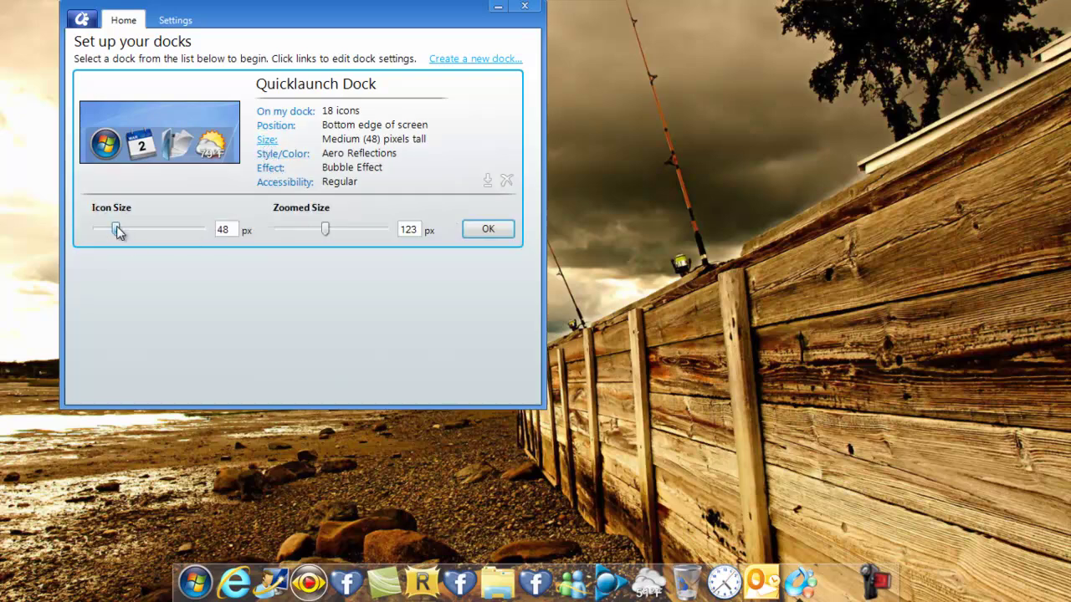
mouse_move(116, 226)
mouse_down()
mouse_move(201, 231)
mouse_move(39, 231)
mouse_move(124, 234)
mouse_move(117, 237)
mouse_up()
drag(324, 235, 359, 232)
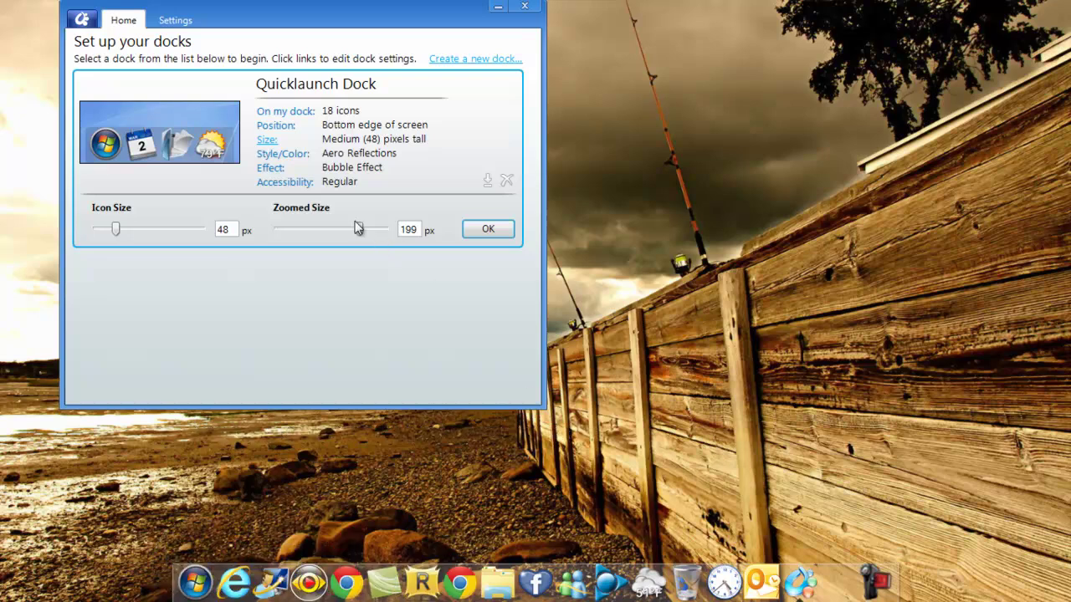
drag(360, 230, 315, 229)
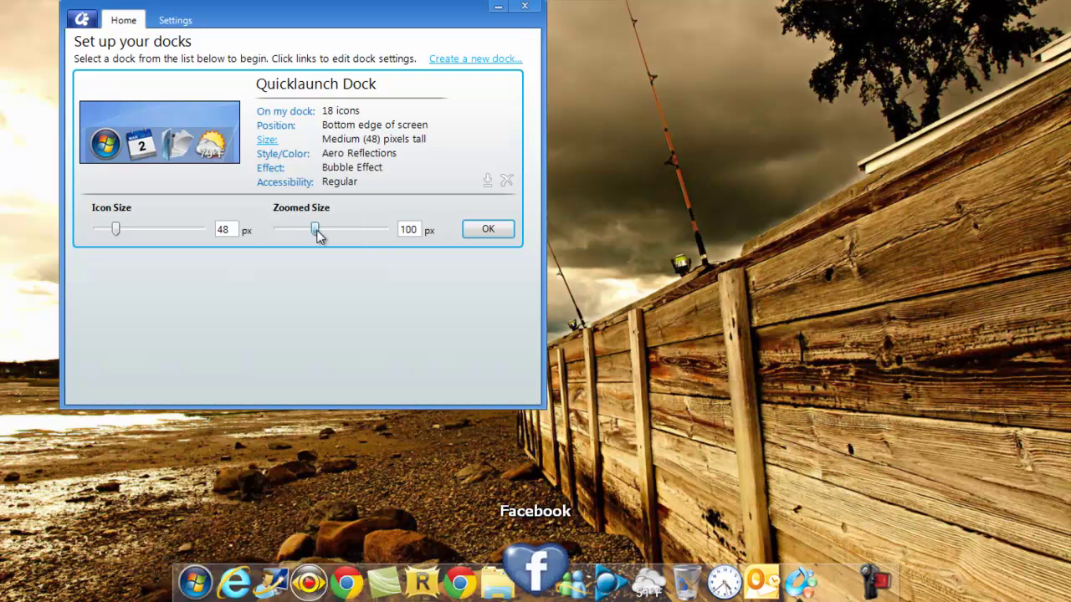
click(480, 230)
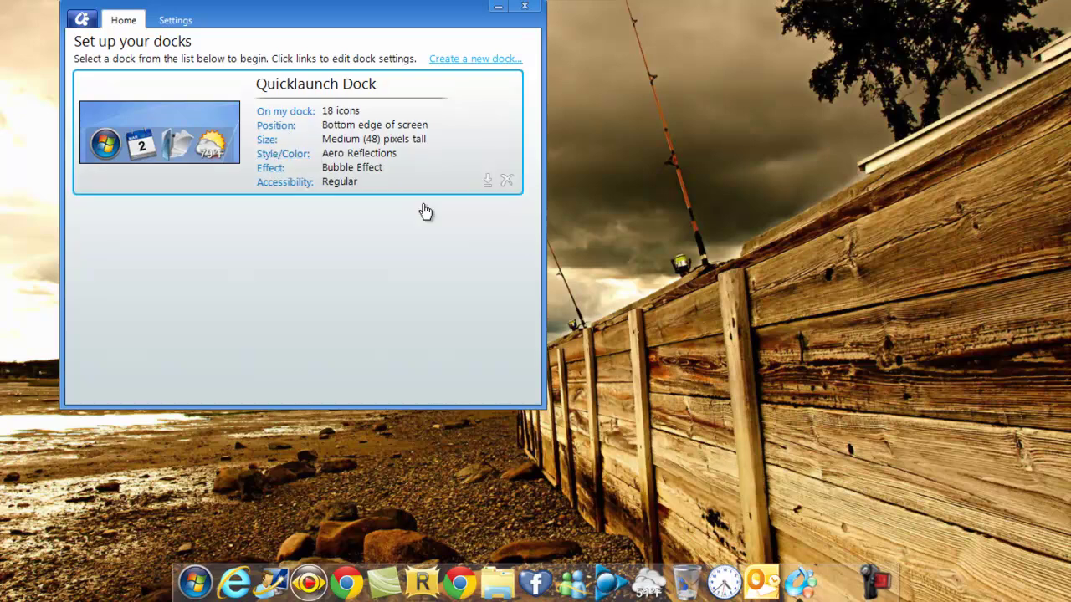
Preview the Acrylic, Alloy, DogmaX, Hyper Grass, Carbon Disc and Rusty Square dock backgrounds.
click(281, 159)
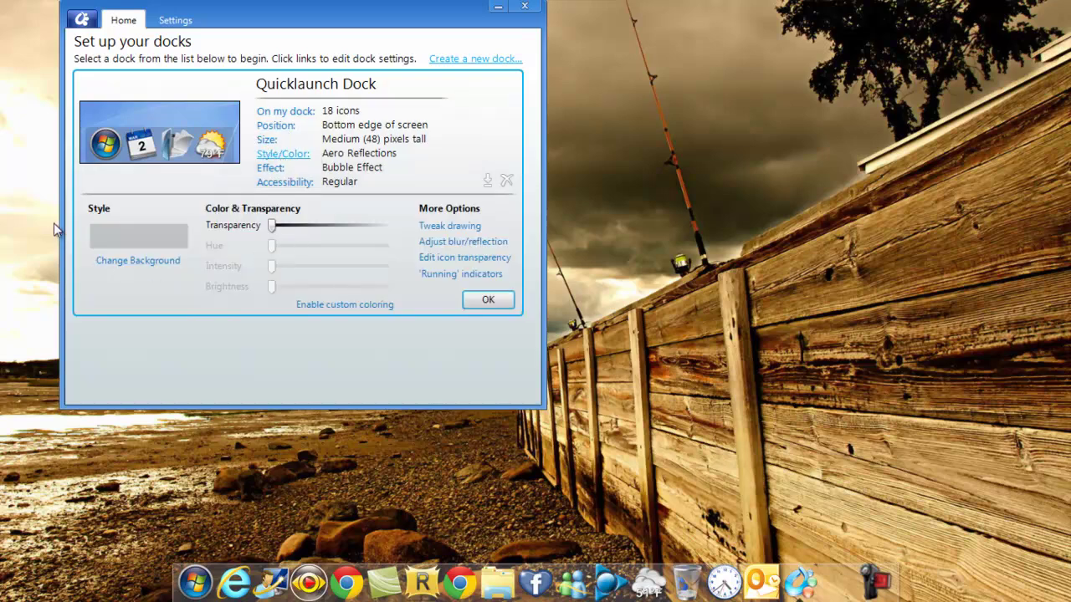
click(137, 262)
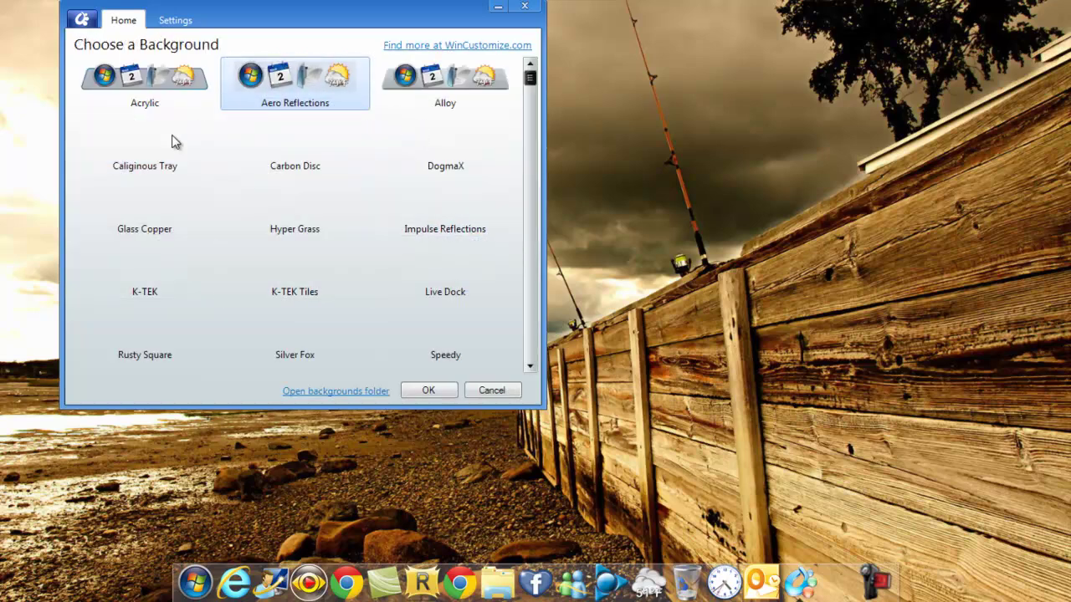
click(134, 100)
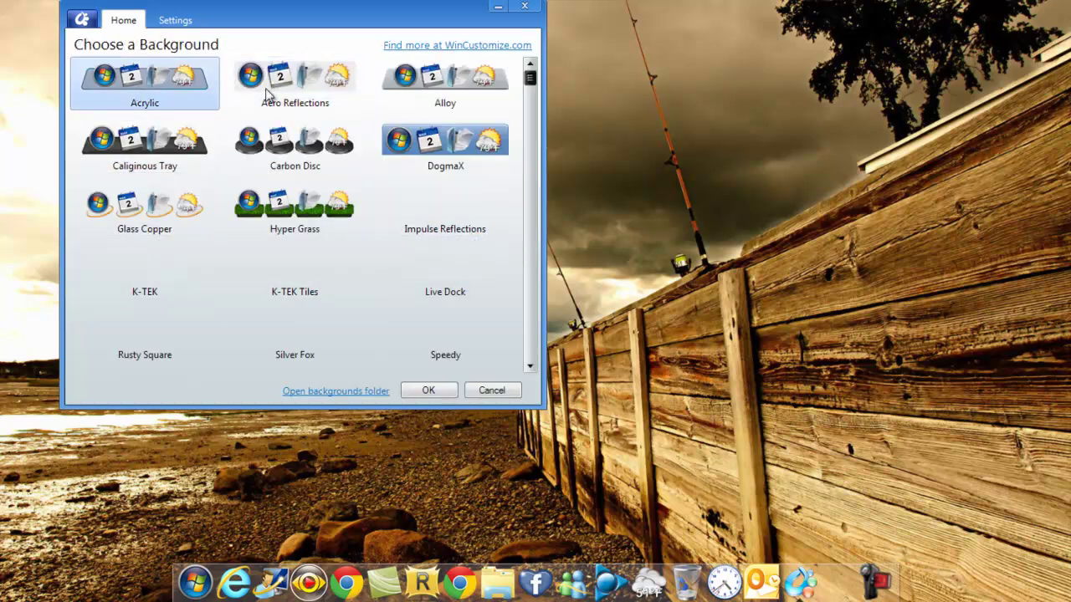
click(456, 96)
click(458, 134)
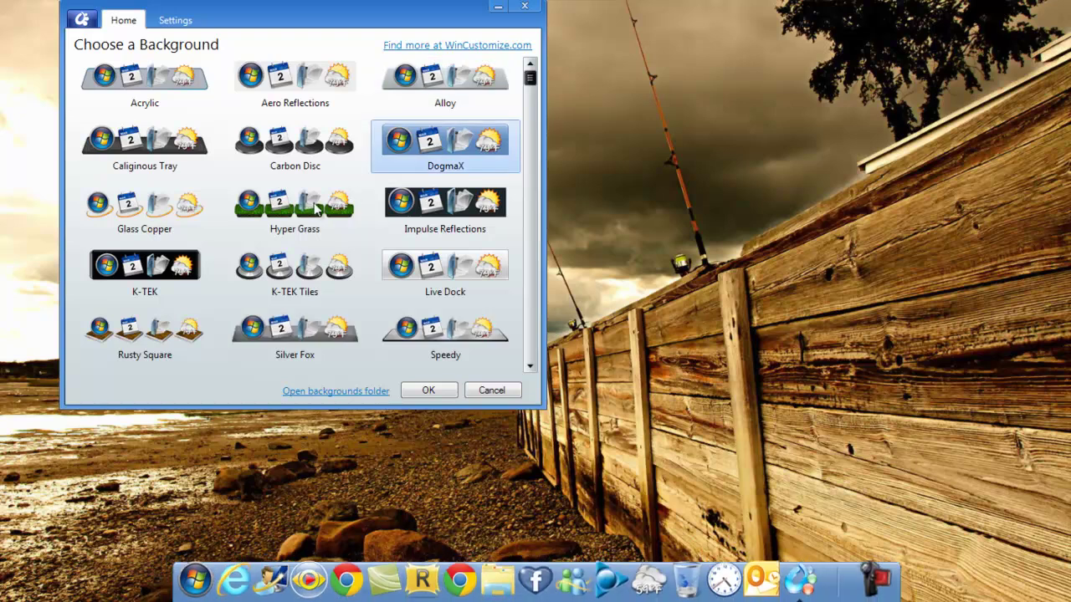
click(288, 205)
click(279, 172)
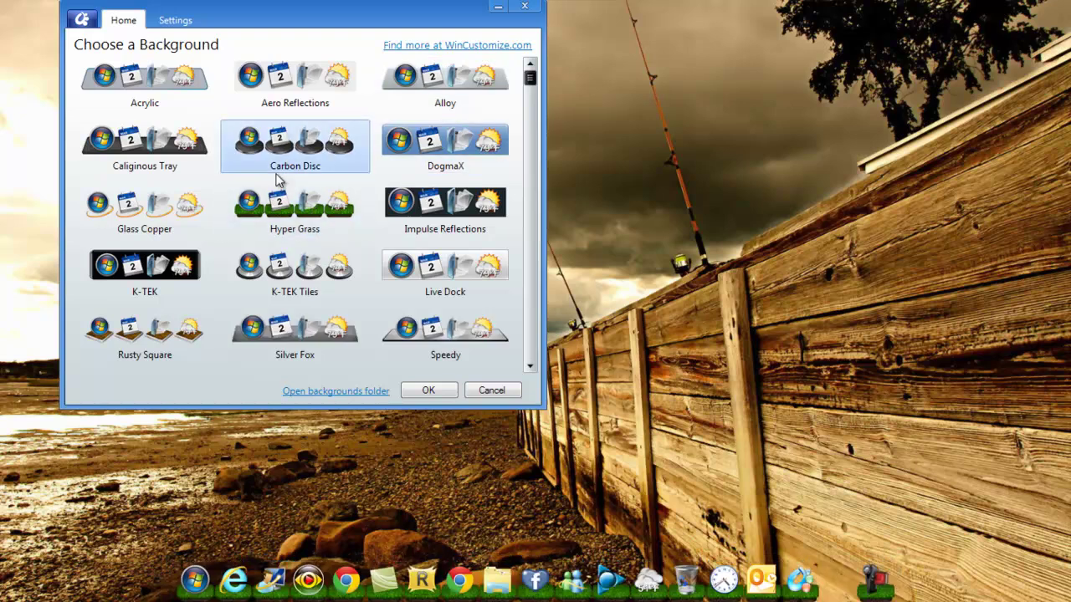
click(125, 311)
Compare Glass Copper, Silver Fox and Speedy, then apply the Silver Fox background.
click(150, 205)
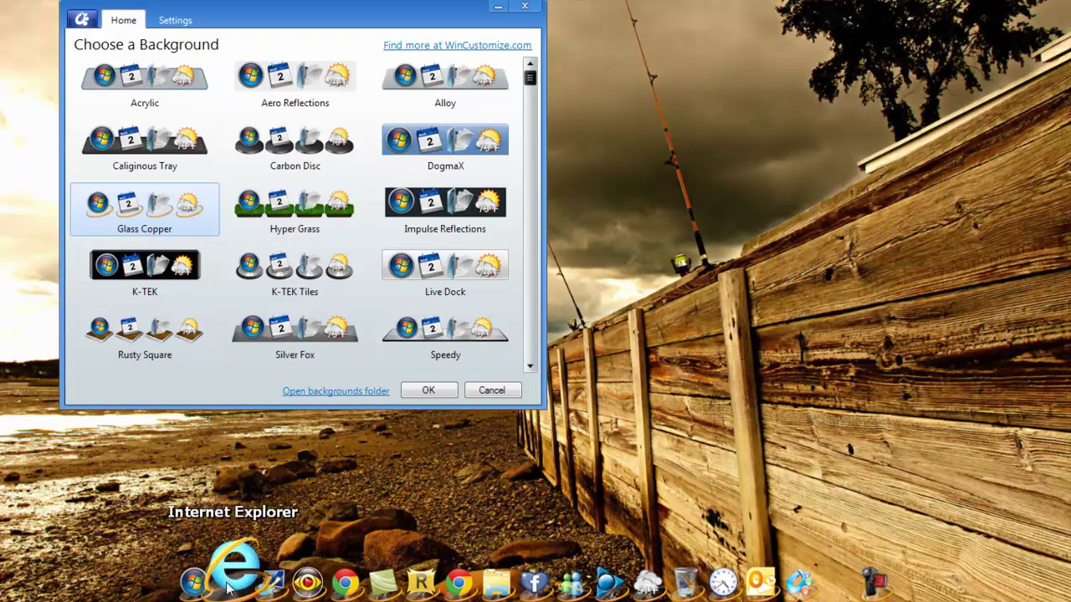
click(300, 333)
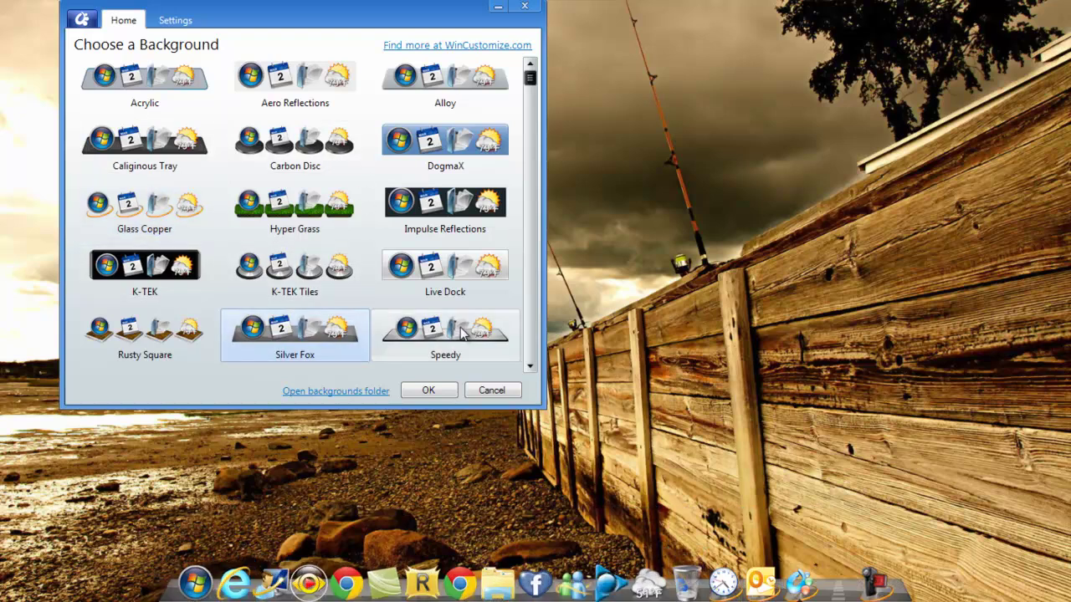
click(464, 333)
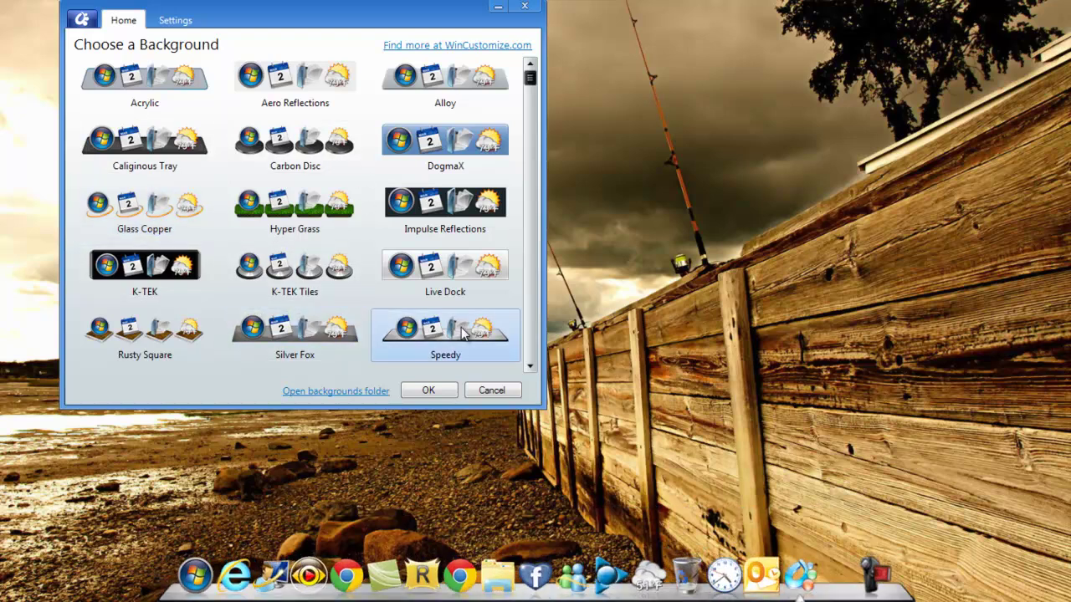
click(327, 334)
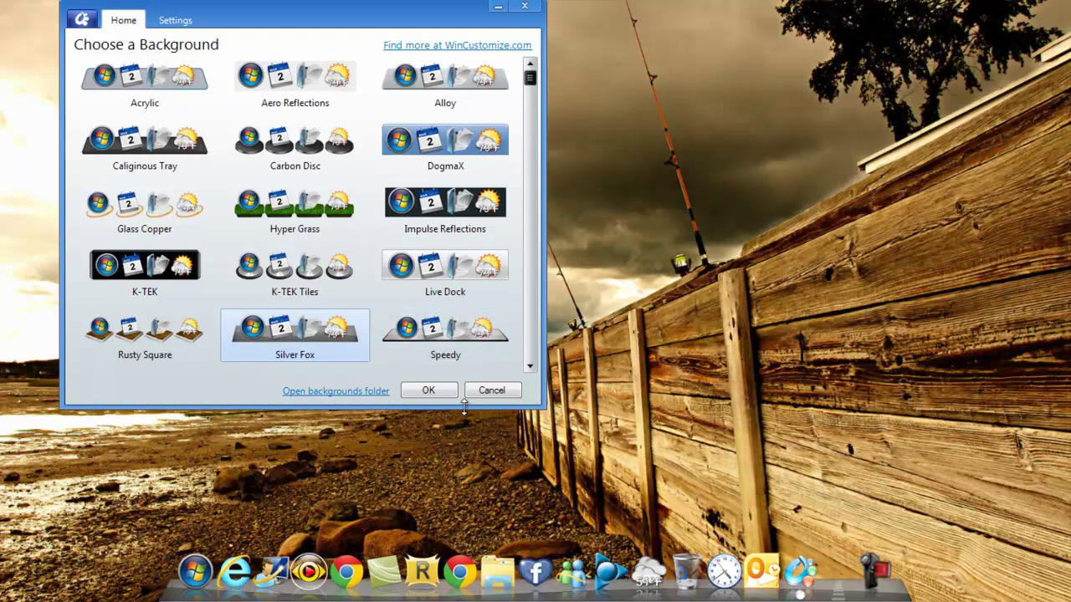
click(424, 391)
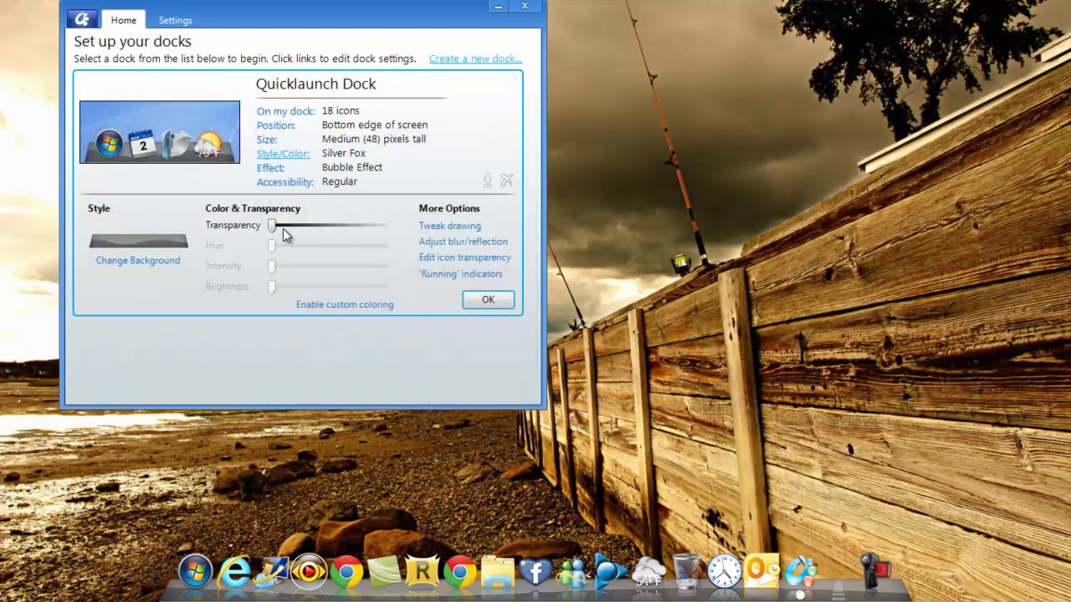
Make the dock background darker and less transparent, and toggle proportional background stretching.
drag(273, 231, 377, 245)
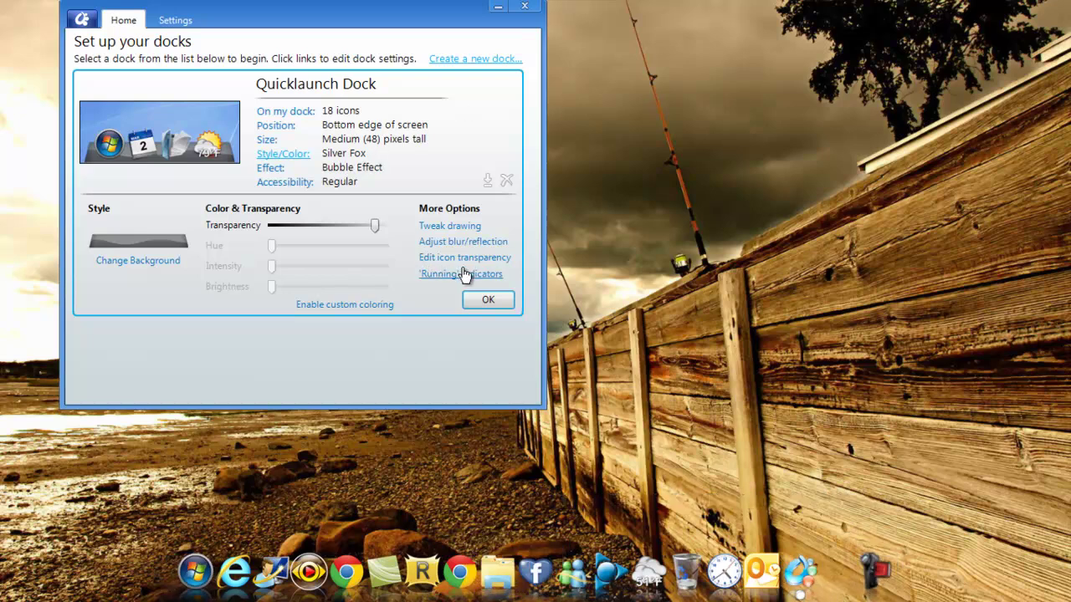
click(456, 228)
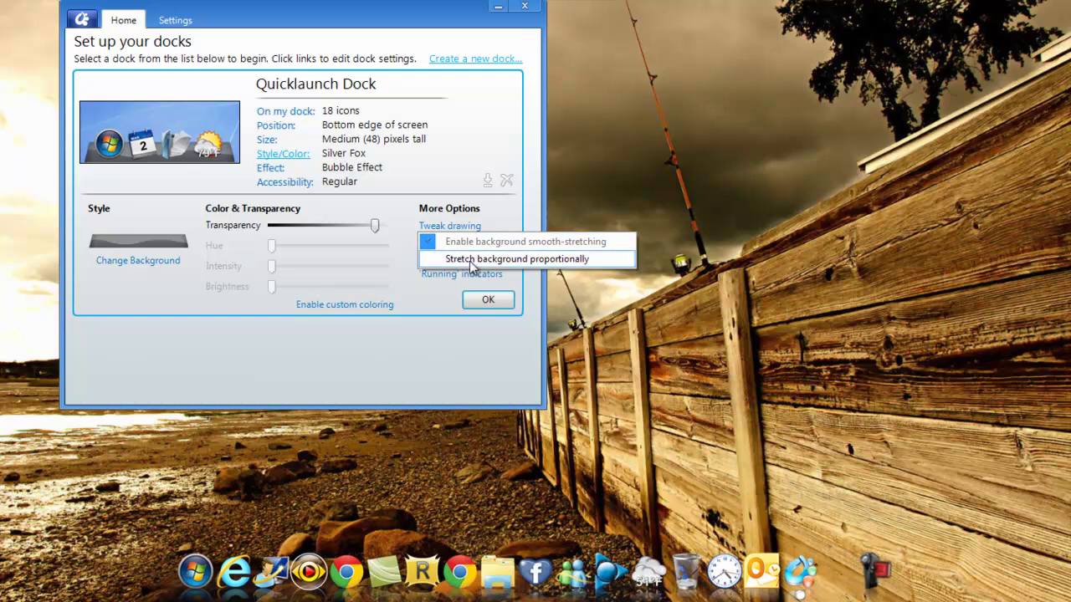
click(467, 260)
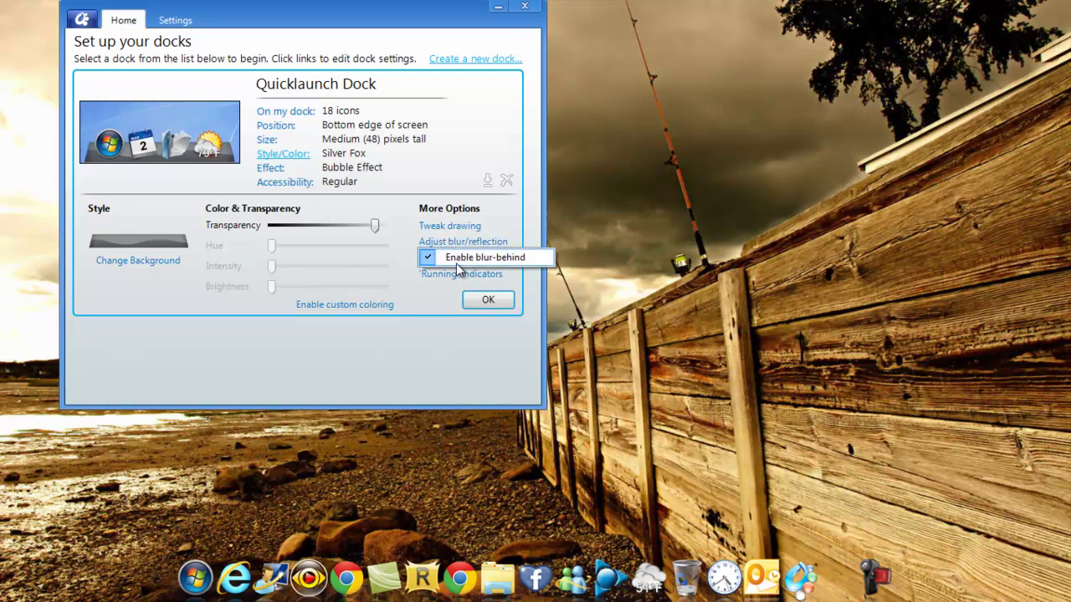
Set idle dock icons fully opaque, keeping fade-in on mouseover enabled.
click(435, 257)
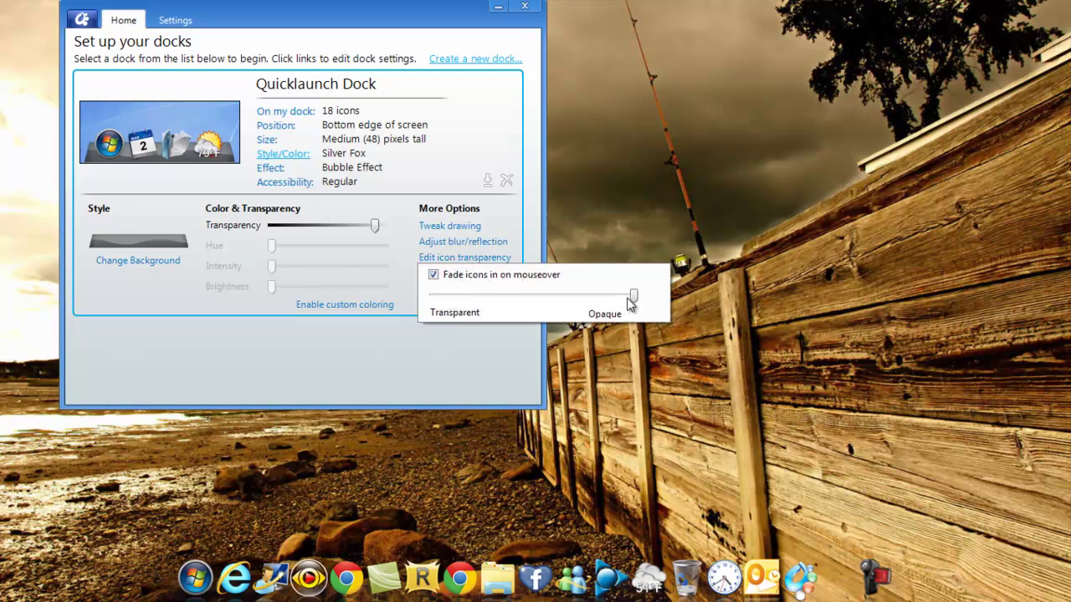
drag(630, 298, 423, 307)
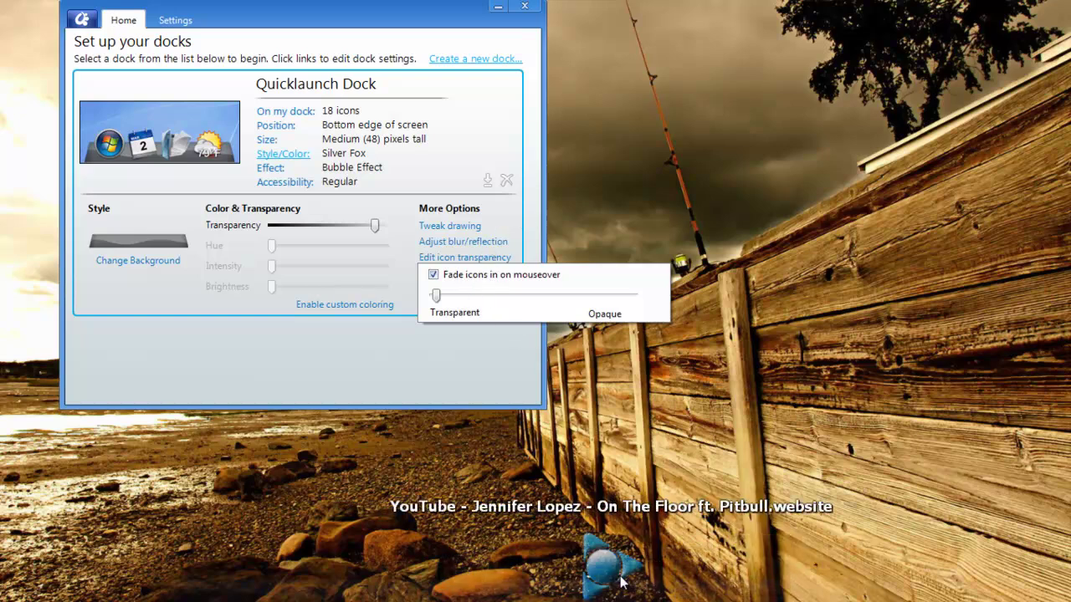
drag(468, 295, 739, 300)
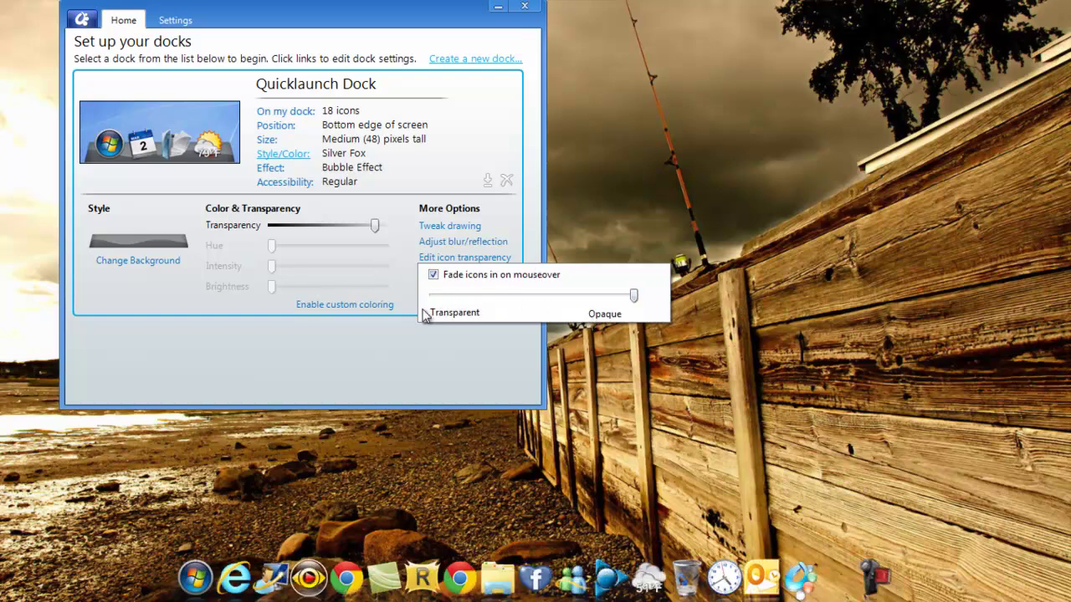
click(416, 365)
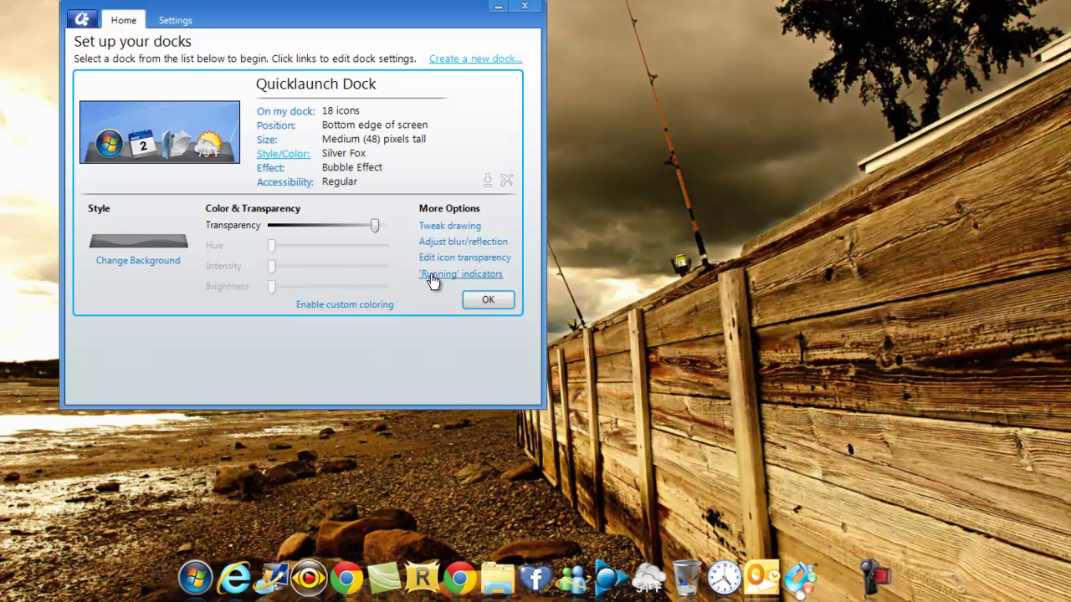
Preview the Border, Lit Circle and Flame indicators, then keep Default at -3px from the edge.
click(432, 279)
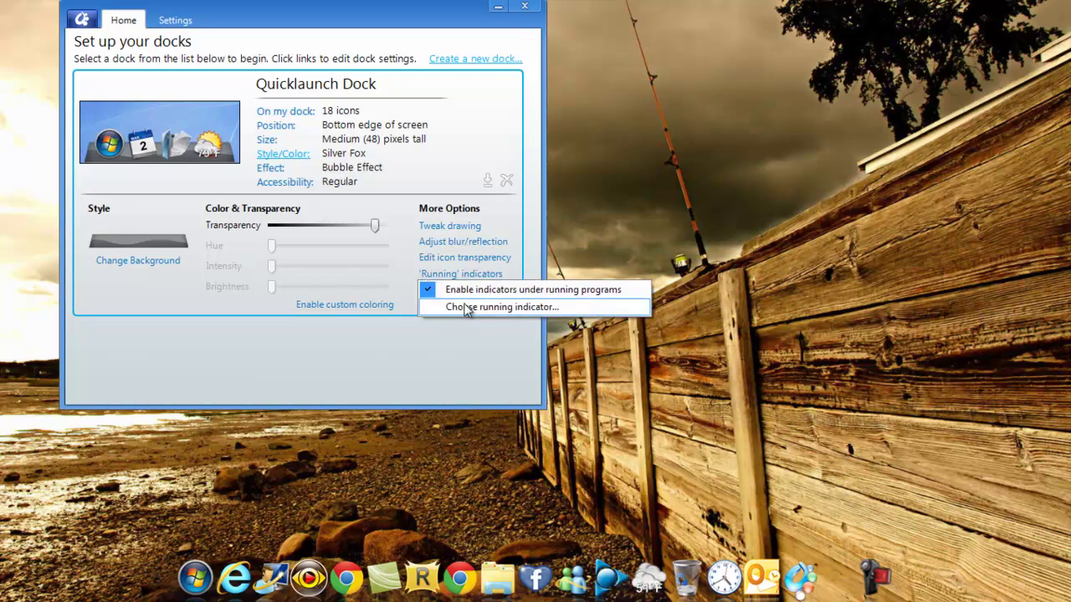
click(492, 308)
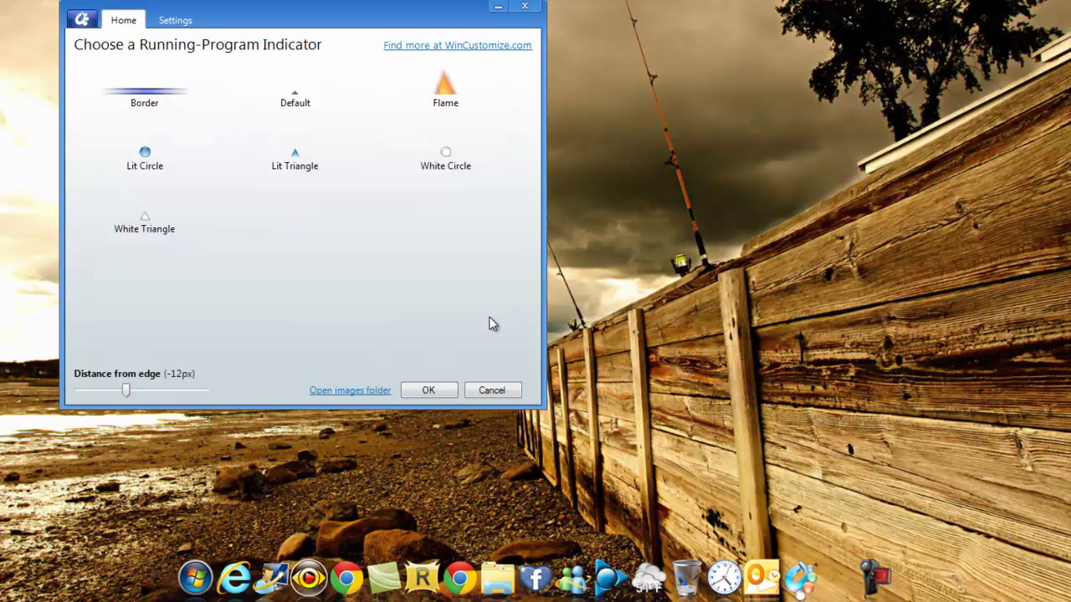
click(146, 100)
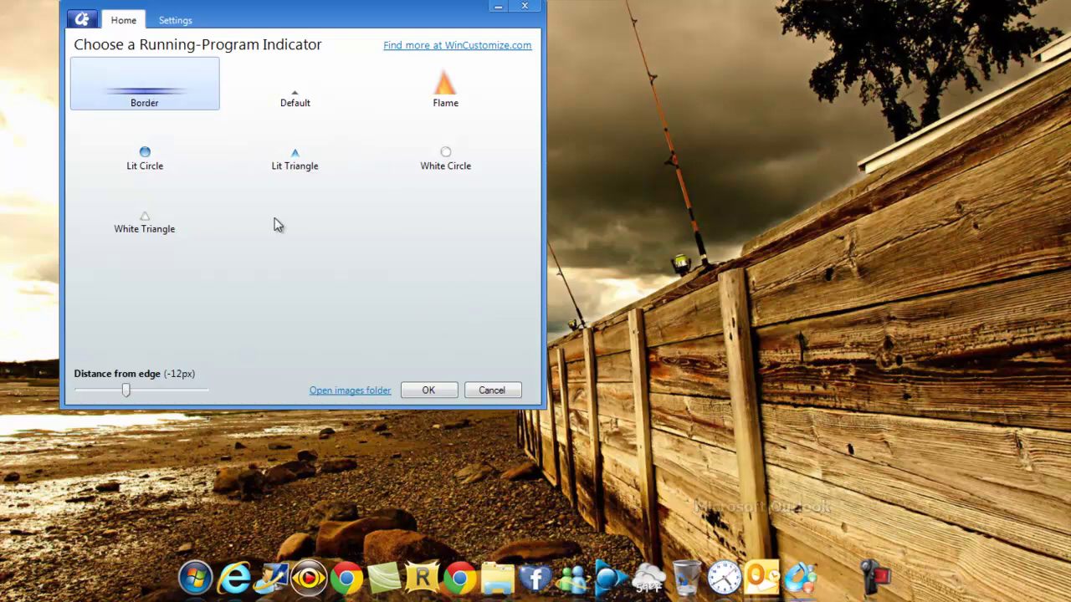
click(147, 147)
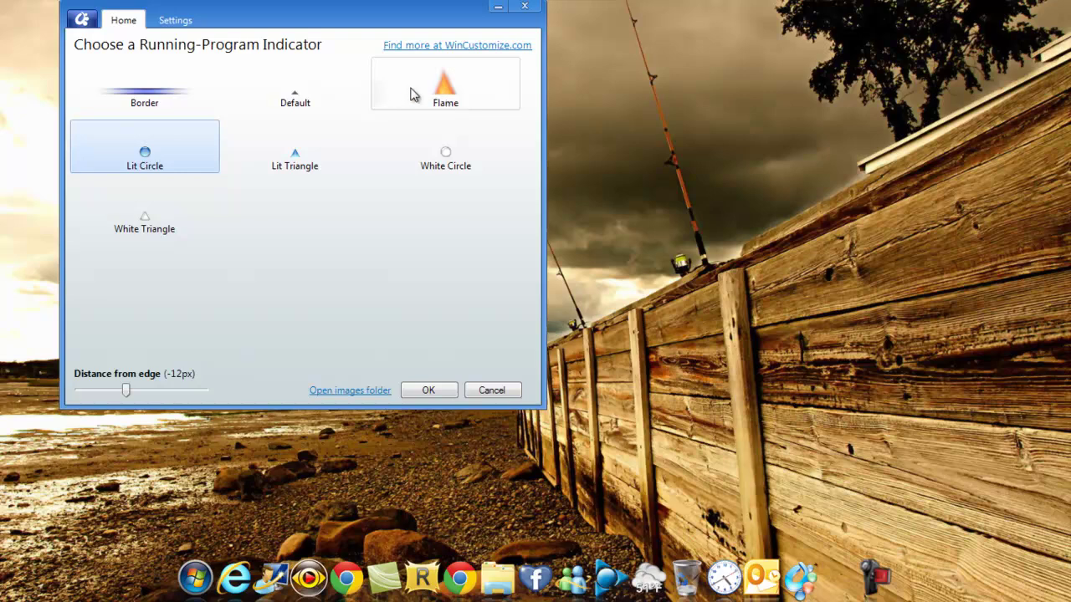
click(449, 98)
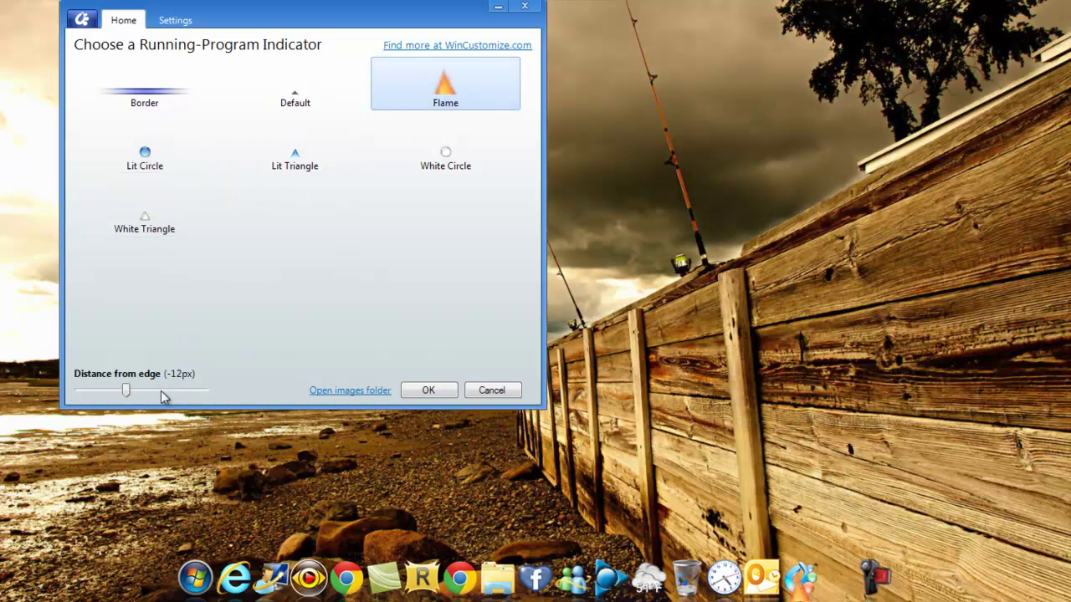
mouse_move(122, 394)
mouse_down()
mouse_move(218, 393)
mouse_move(81, 373)
mouse_move(139, 389)
mouse_up()
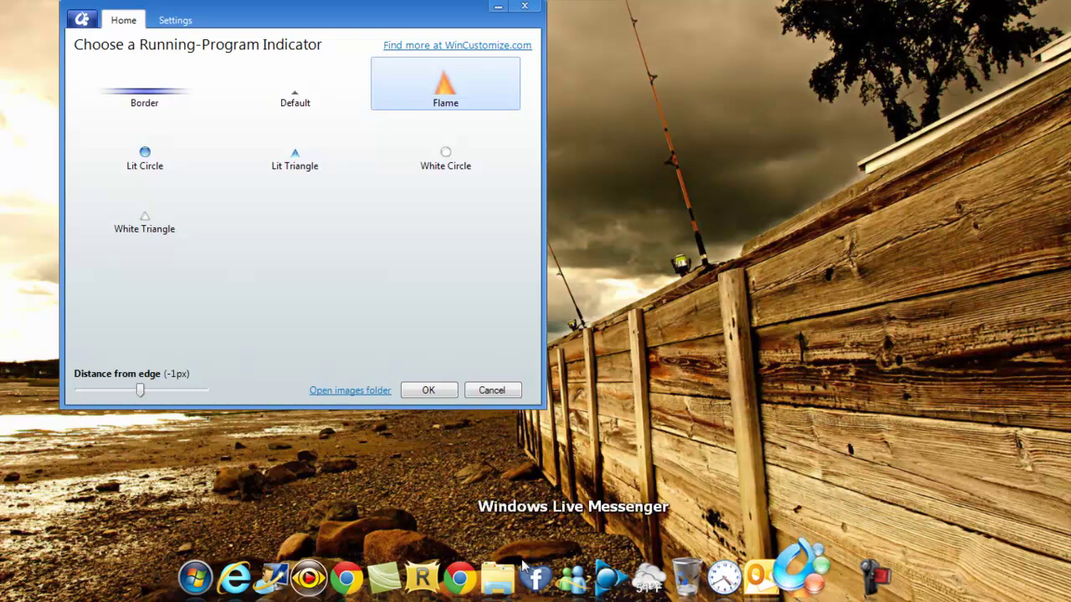
mouse_move(131, 394)
mouse_down()
mouse_move(83, 391)
mouse_move(139, 396)
mouse_move(113, 399)
mouse_move(138, 405)
mouse_up()
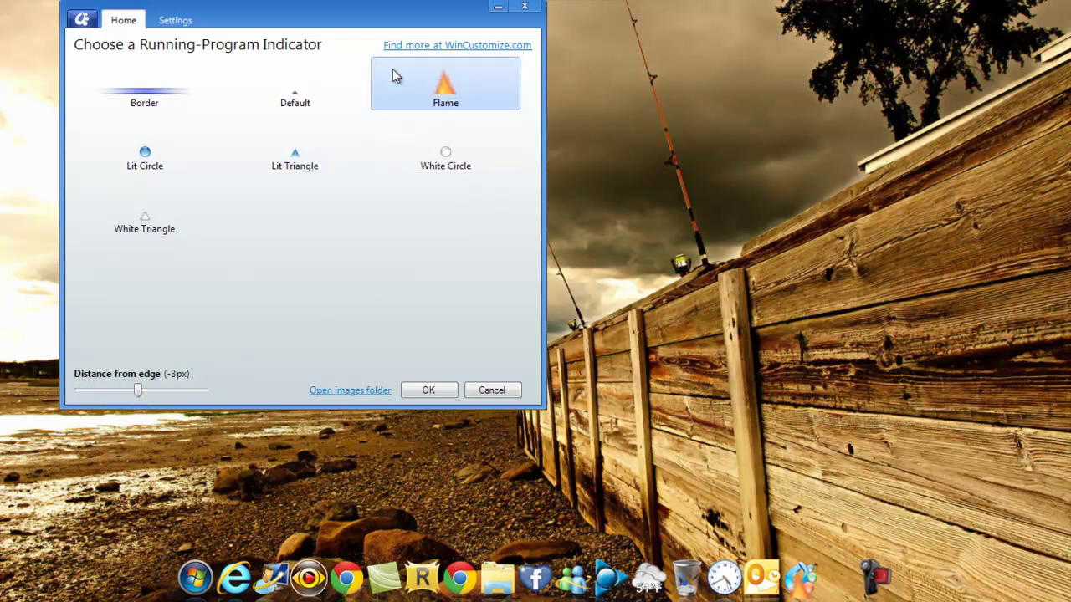
click(299, 102)
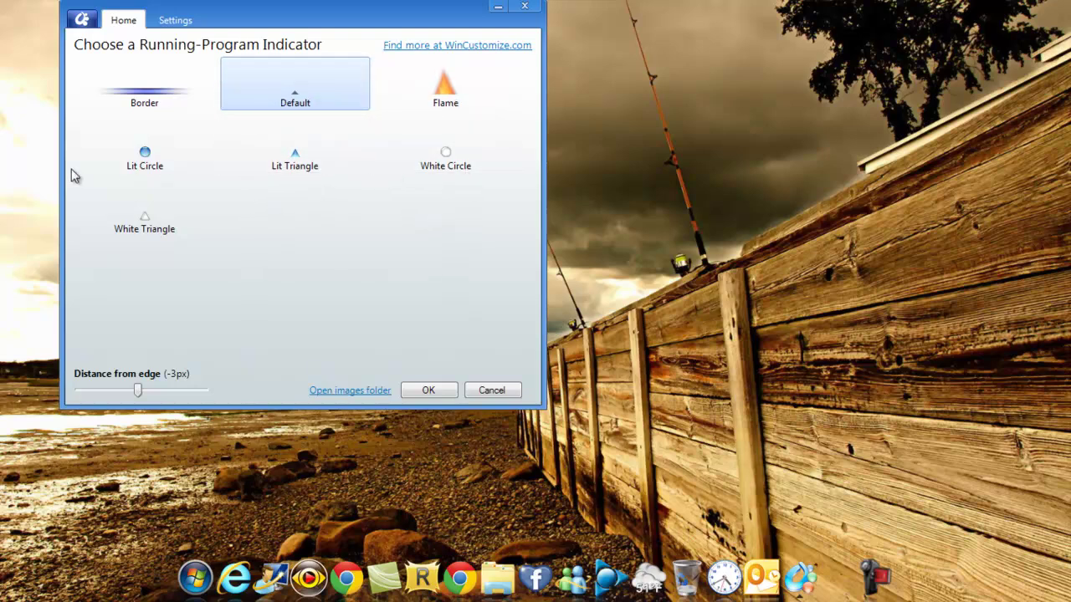
click(429, 390)
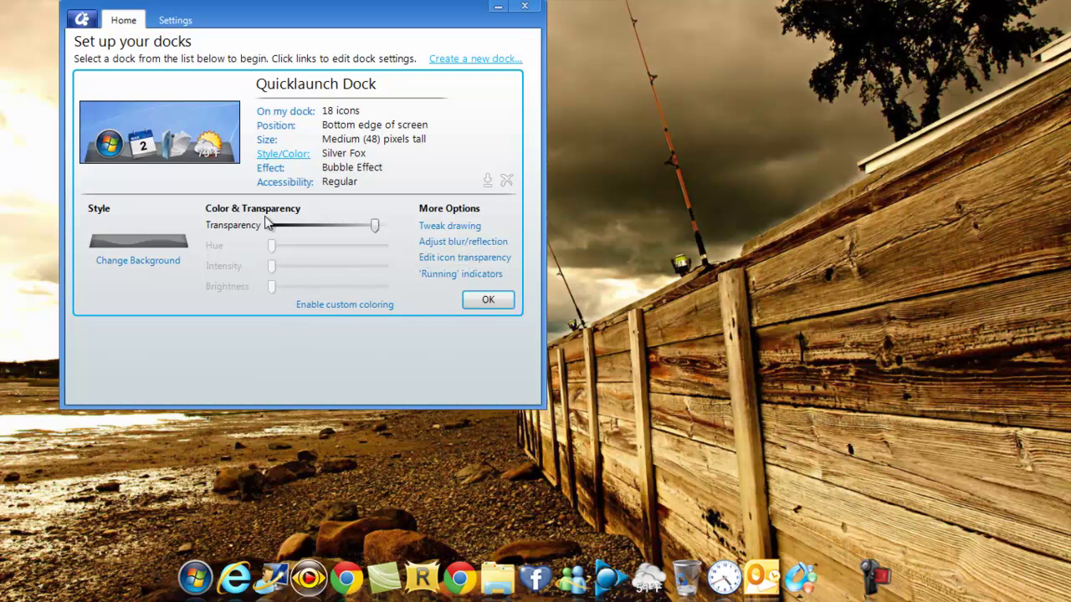
Decline the ObjectDock Plus offer for custom coloring and preview the Zoom animation effect.
click(326, 306)
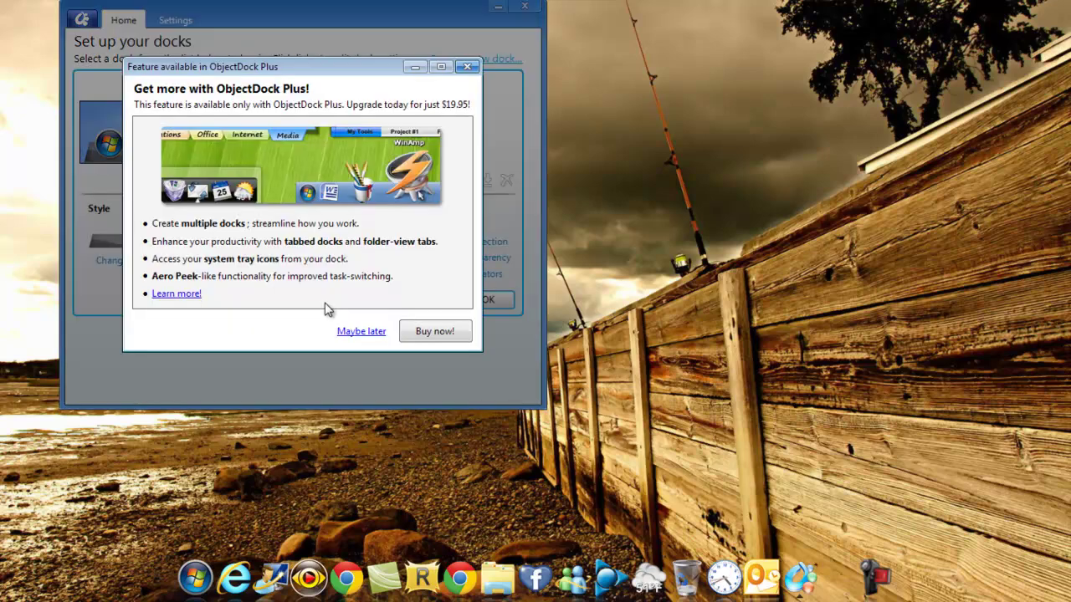
click(467, 66)
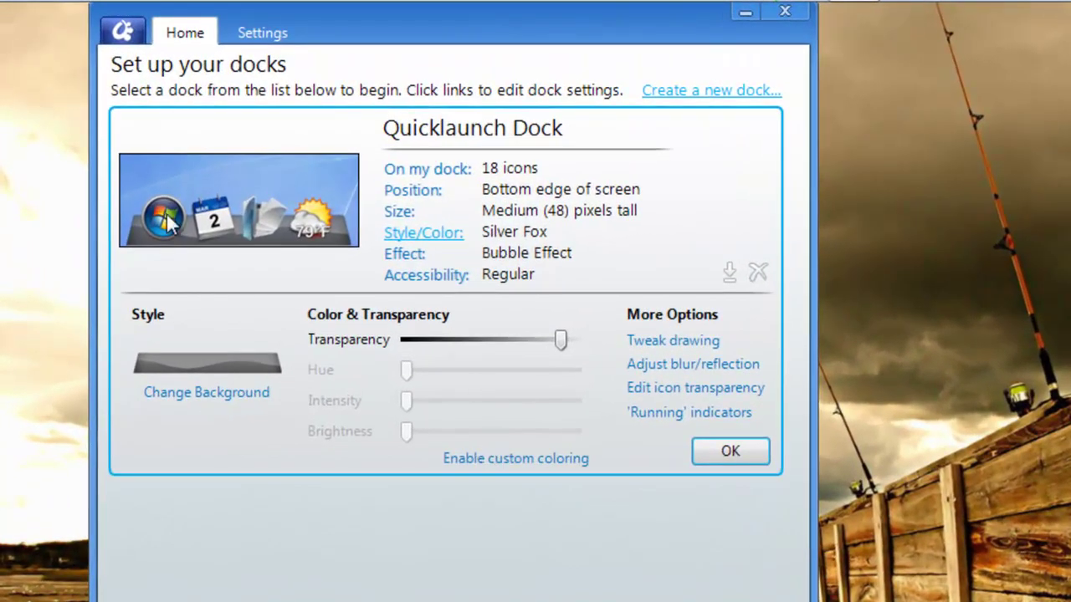
click(405, 264)
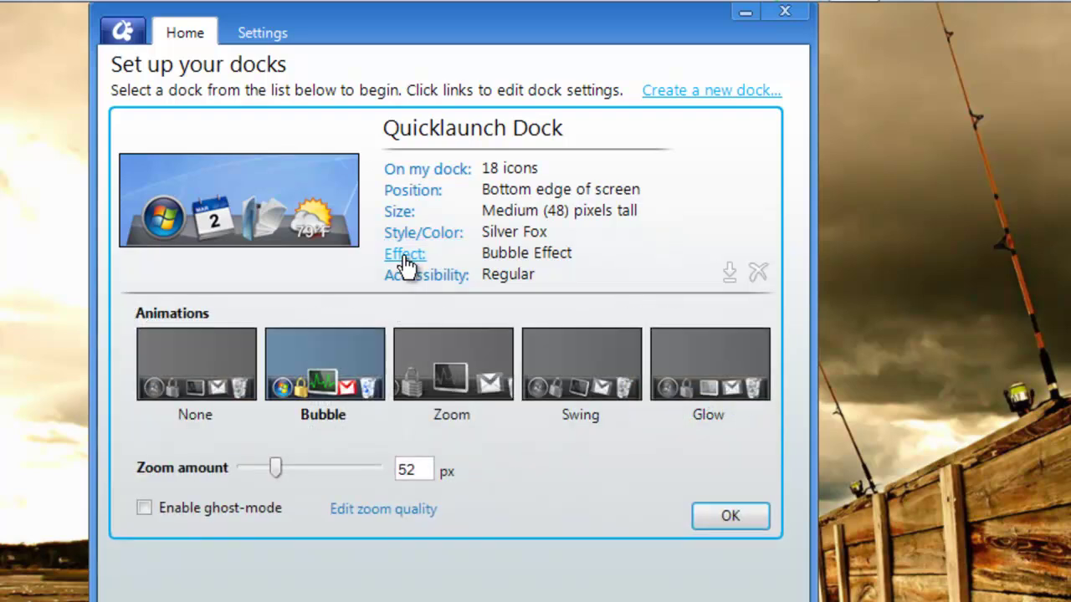
click(449, 363)
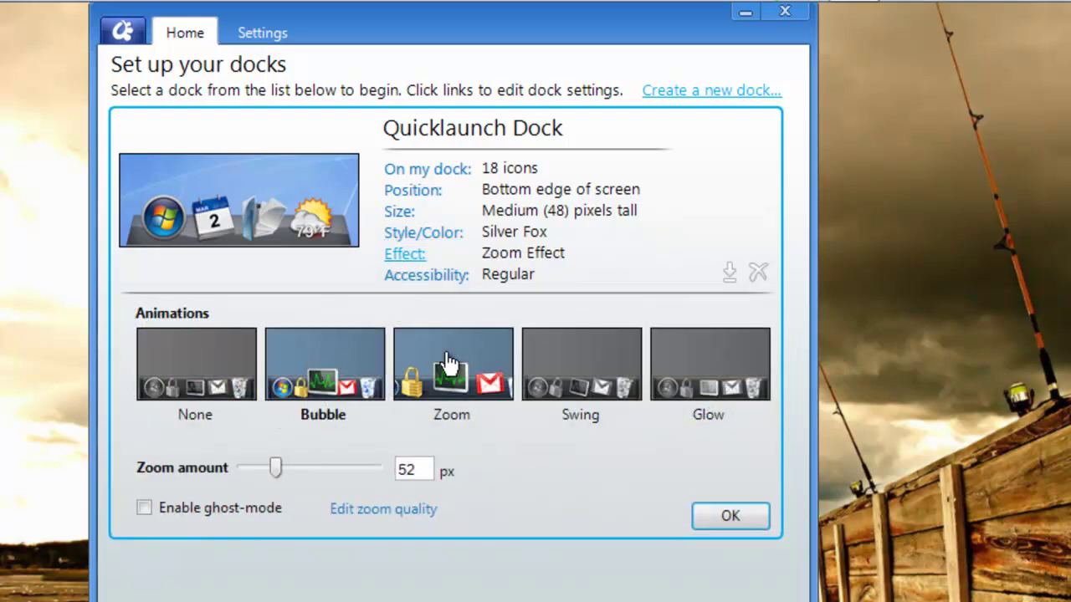
Compare Swing, Glow and Zoom, settle on Swing, and show the accessibility options.
click(542, 375)
click(711, 381)
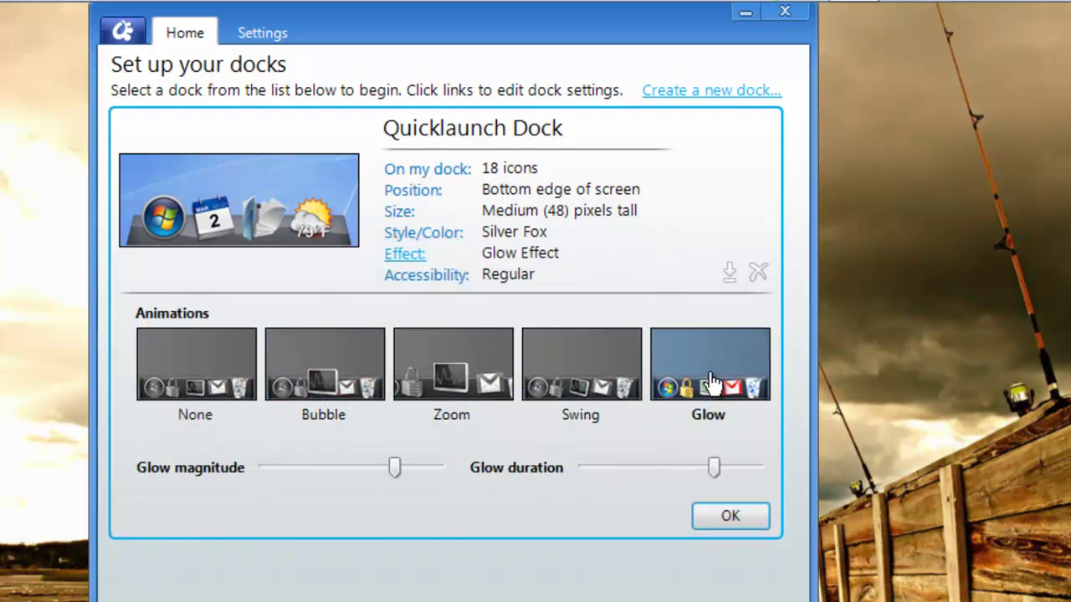
click(580, 368)
click(452, 368)
click(598, 372)
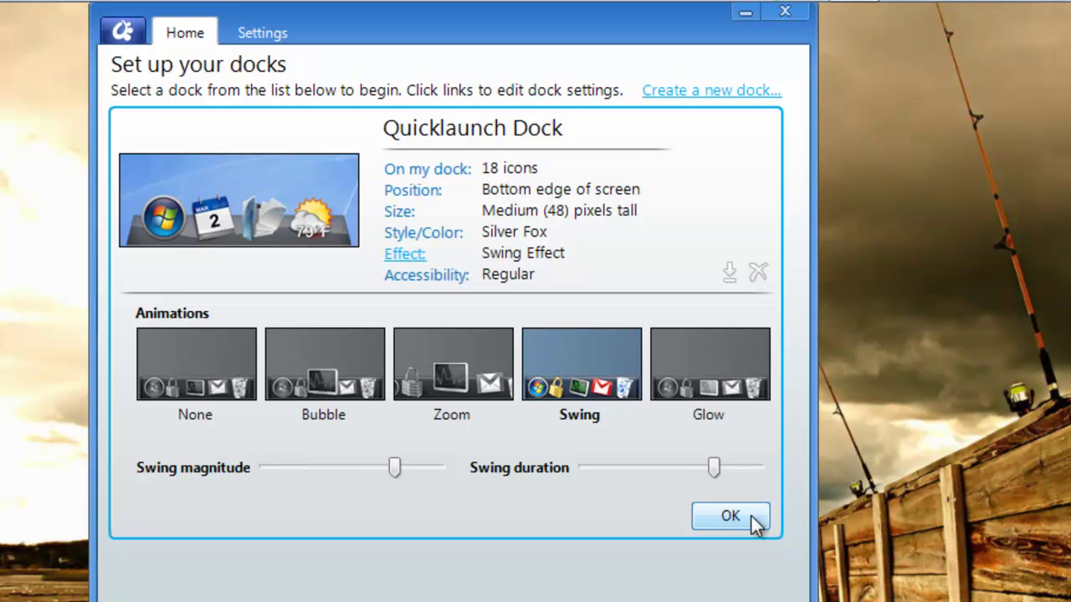
click(423, 278)
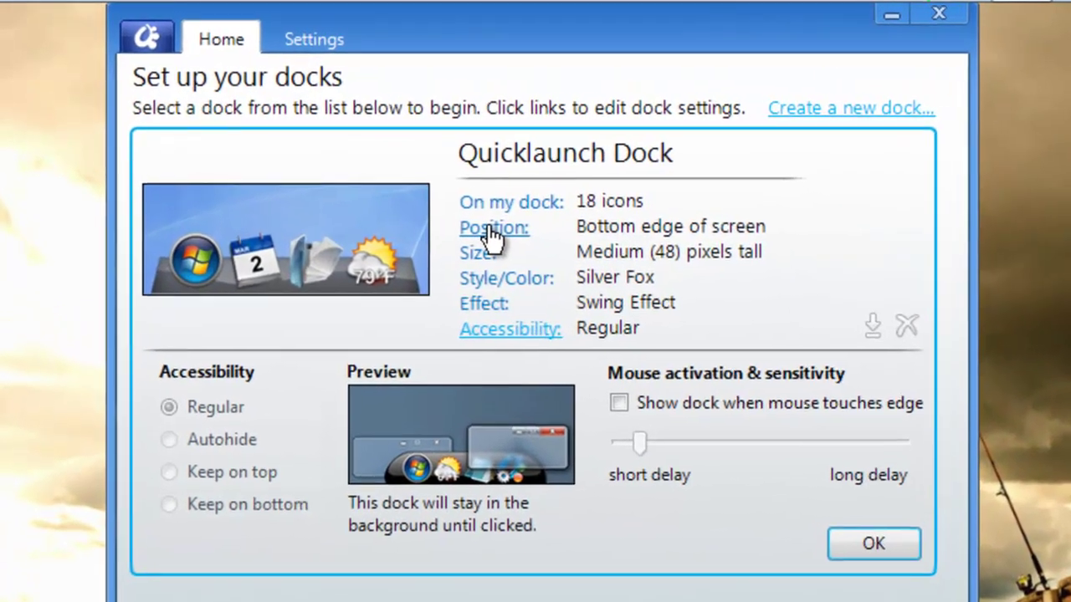
Toggle Reserve edge of screen and set the dock to Always on top & autohide, then confirm.
click(412, 192)
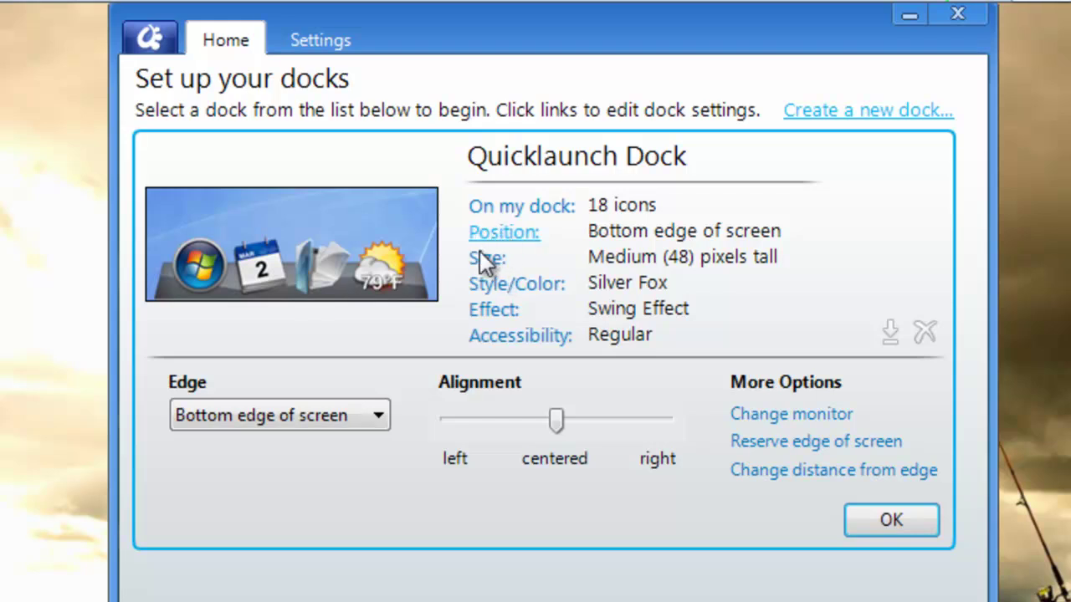
click(753, 442)
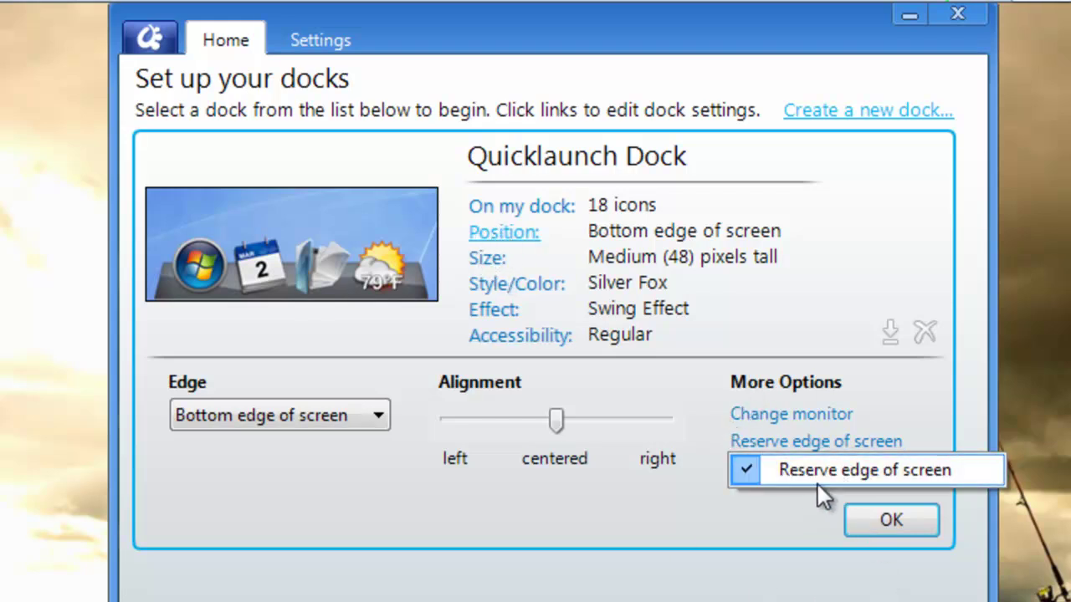
click(789, 472)
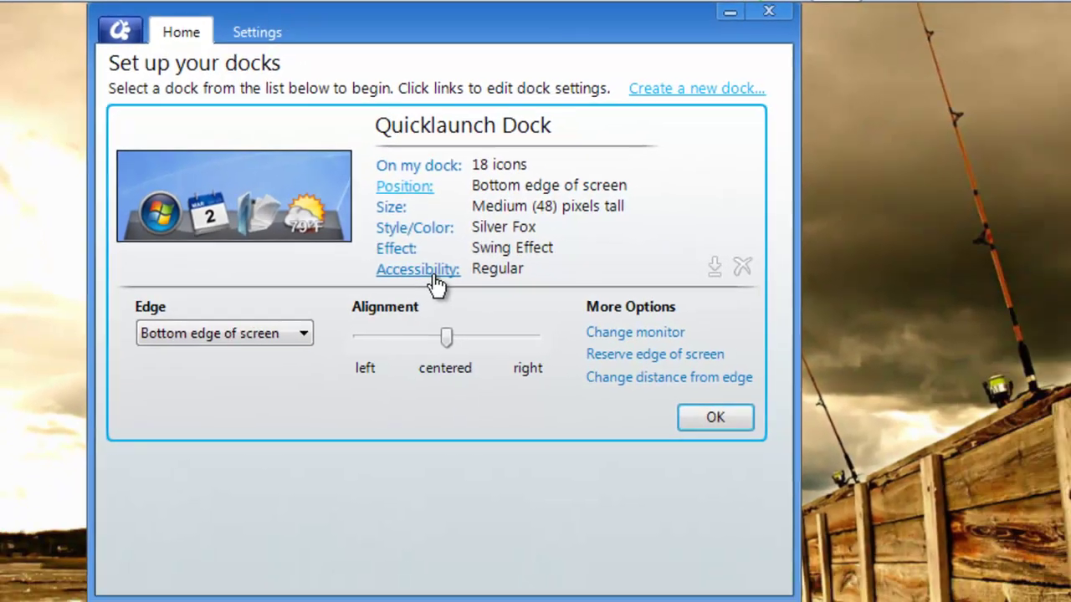
click(520, 335)
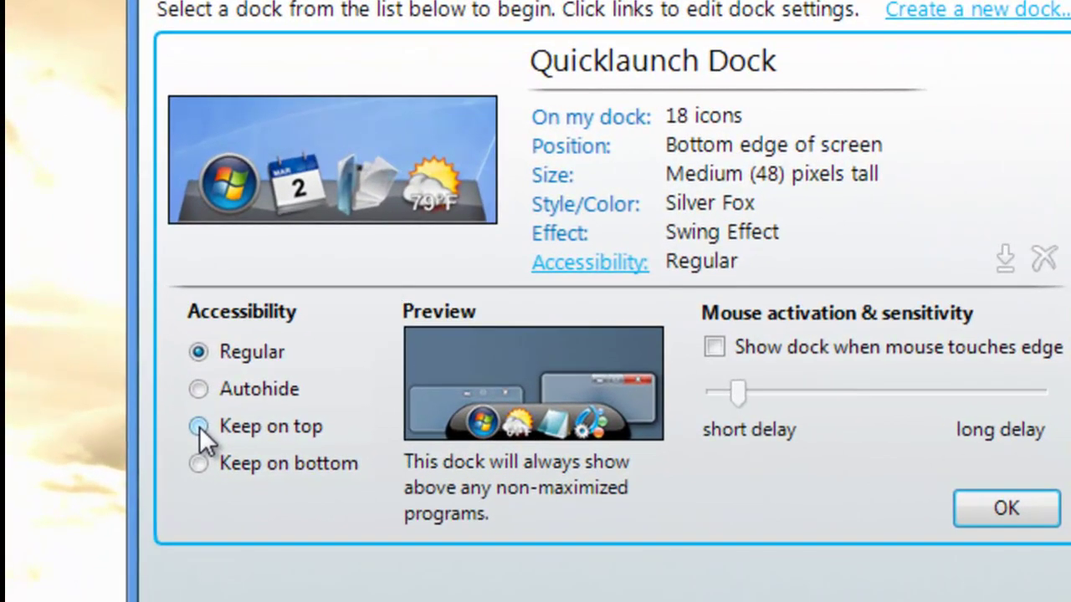
click(203, 428)
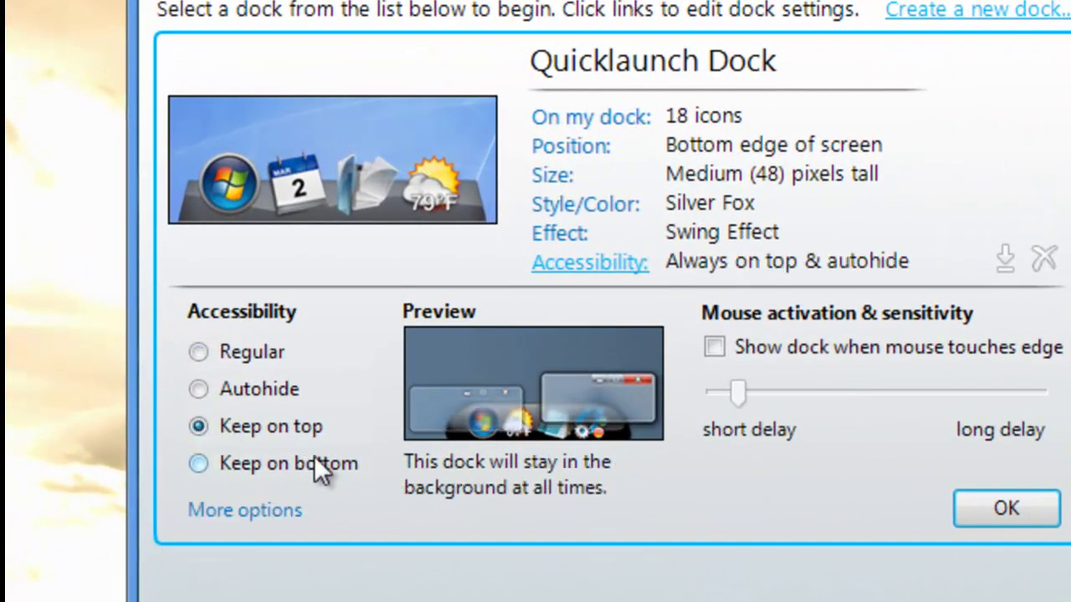
click(996, 509)
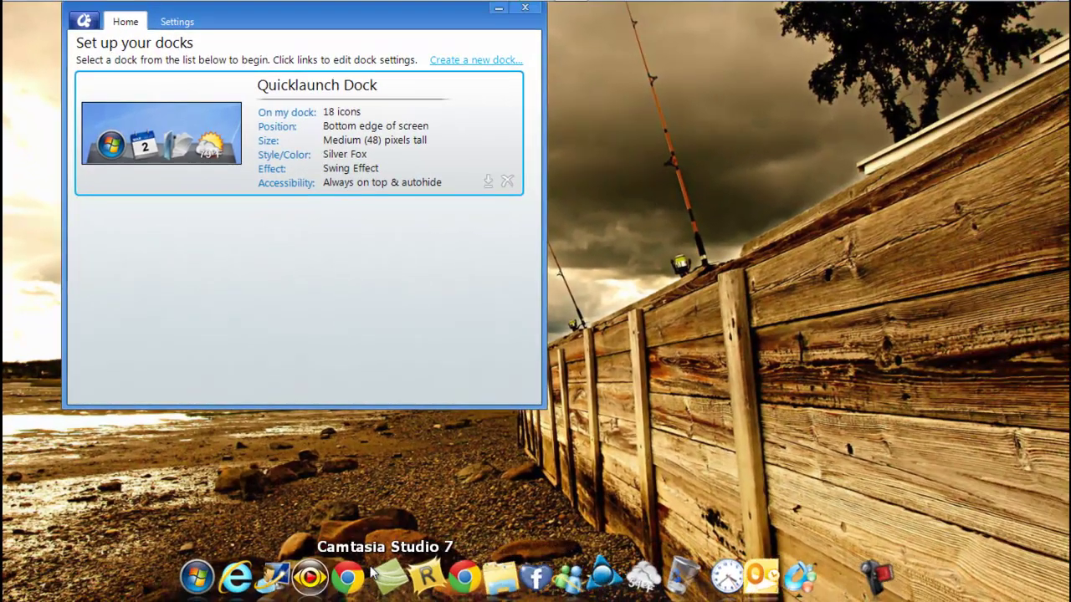
drag(334, 33, 605, 79)
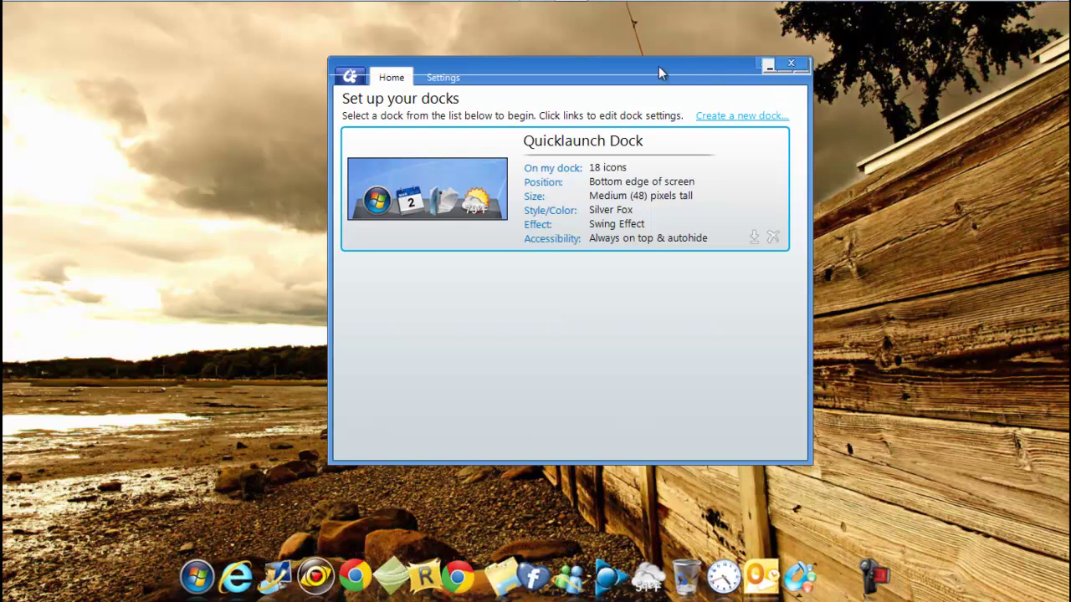
Close the ObjectDock window, open Internet Explorer on Google, maximize it, then close it.
click(790, 65)
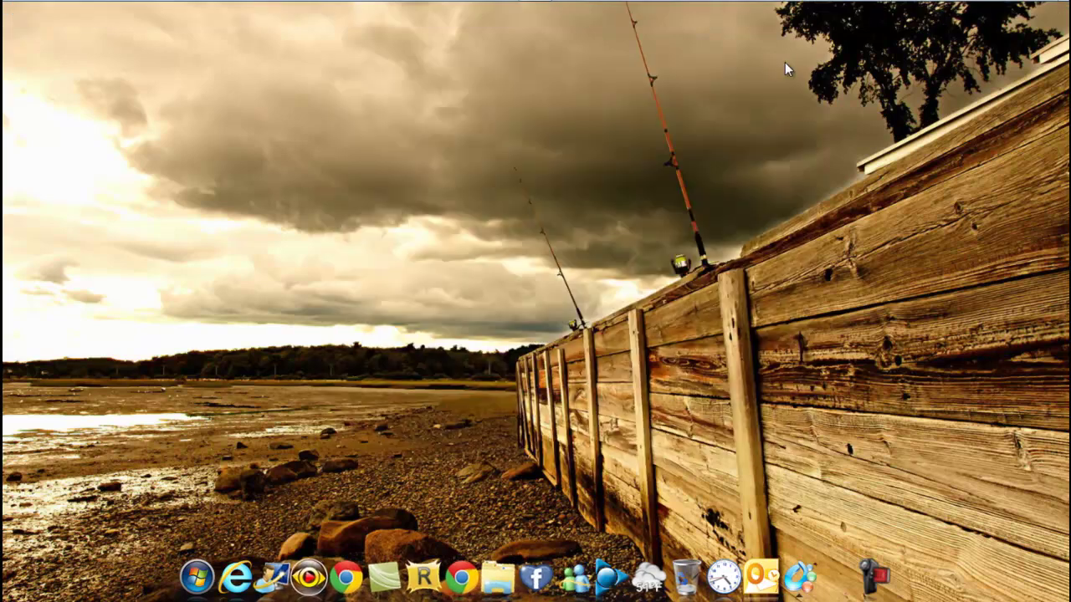
click(67, 12)
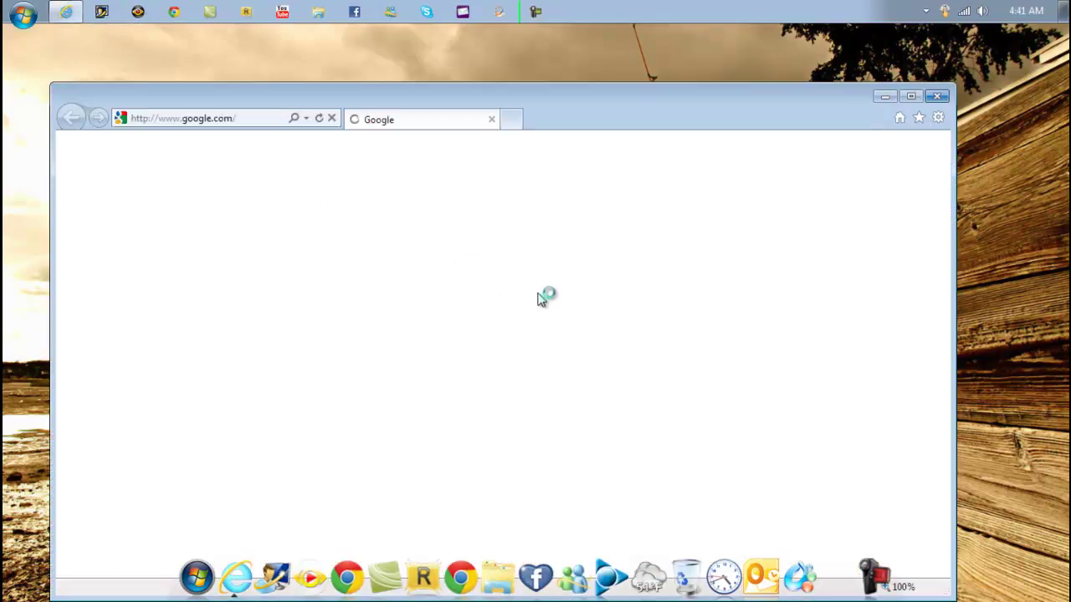
click(910, 95)
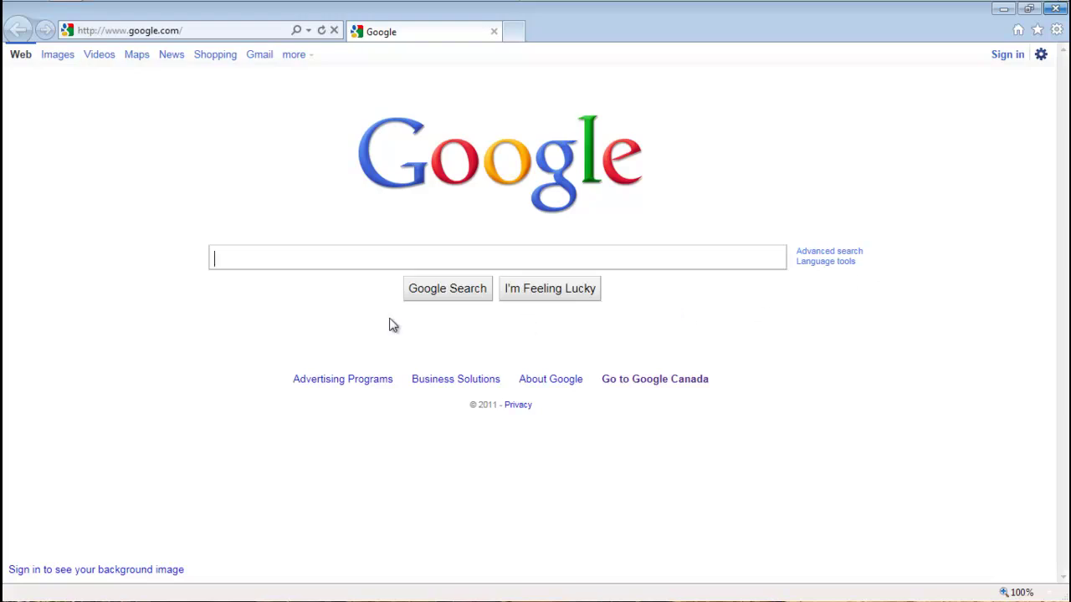
click(1055, 10)
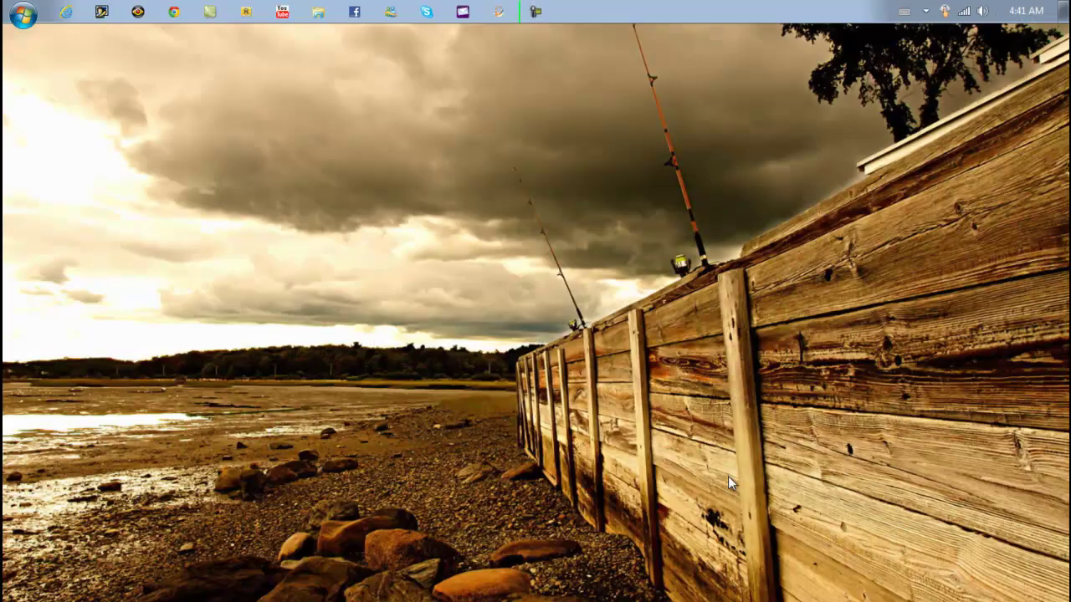
click(535, 12)
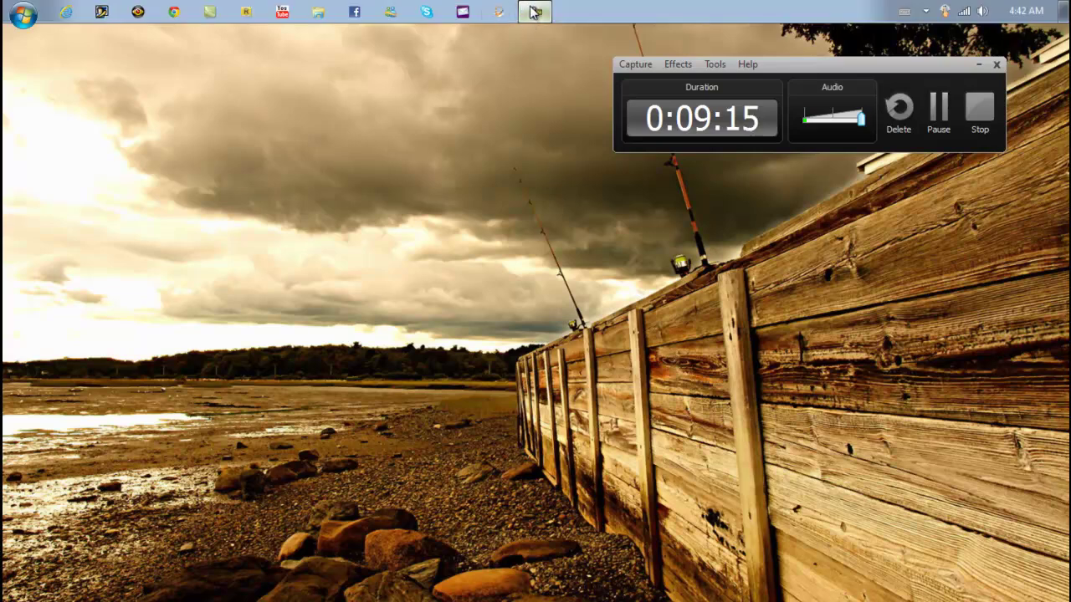
click(536, 11)
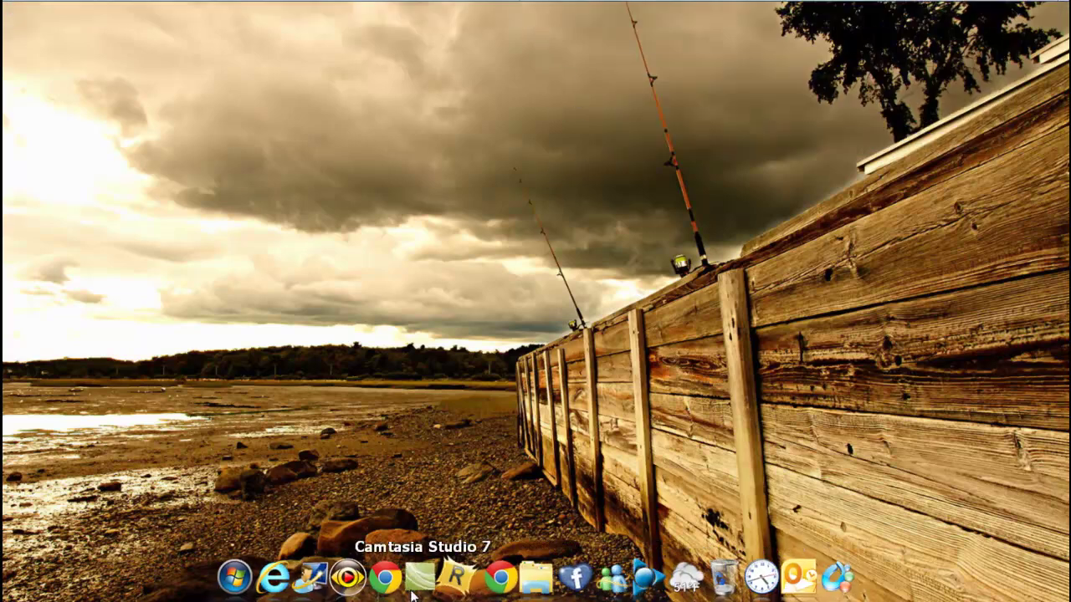